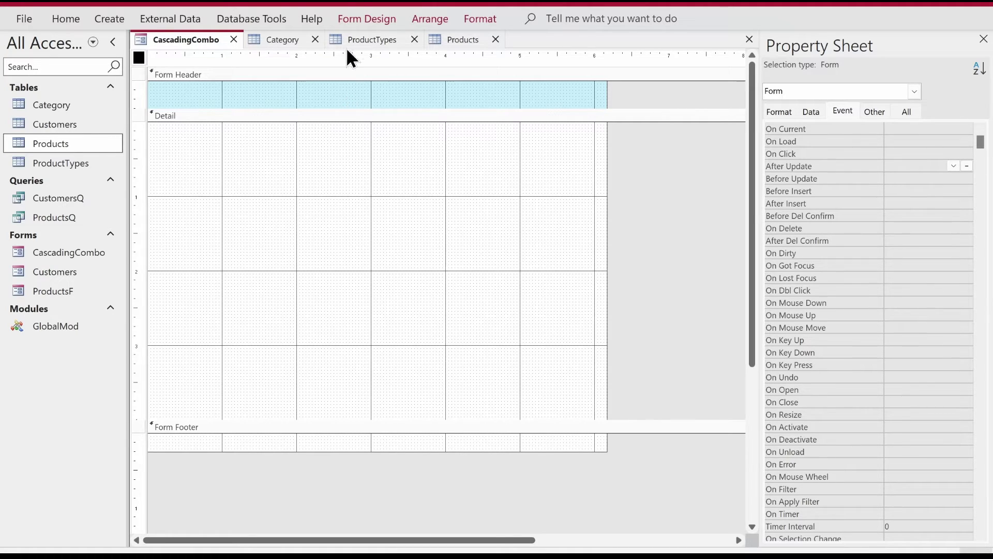
Review the Category, ProductTypes and Products table records, then return to the CascadingCombo form design.
{"action": "left_click", "coordinate": [296, 41]}
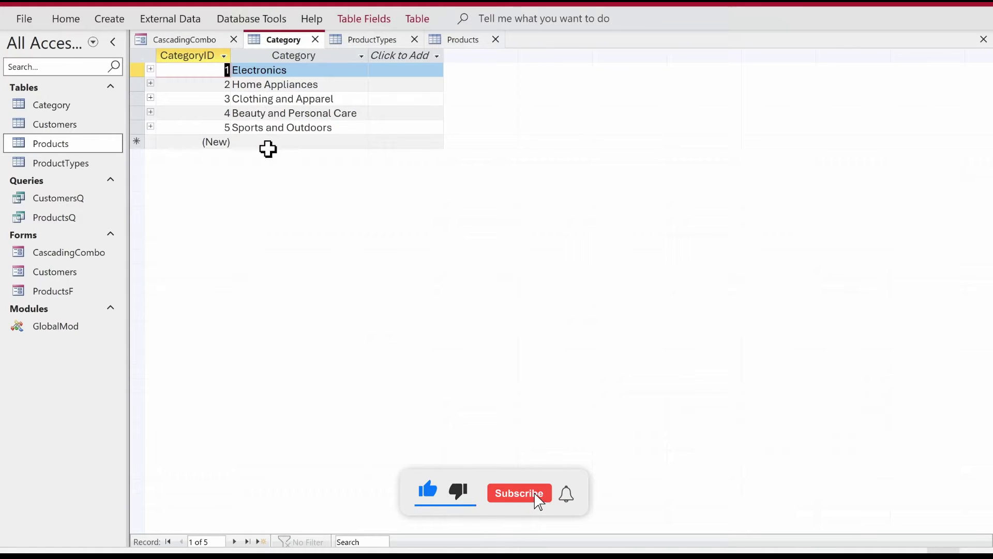
{"action": "left_click", "coordinate": [356, 45]}
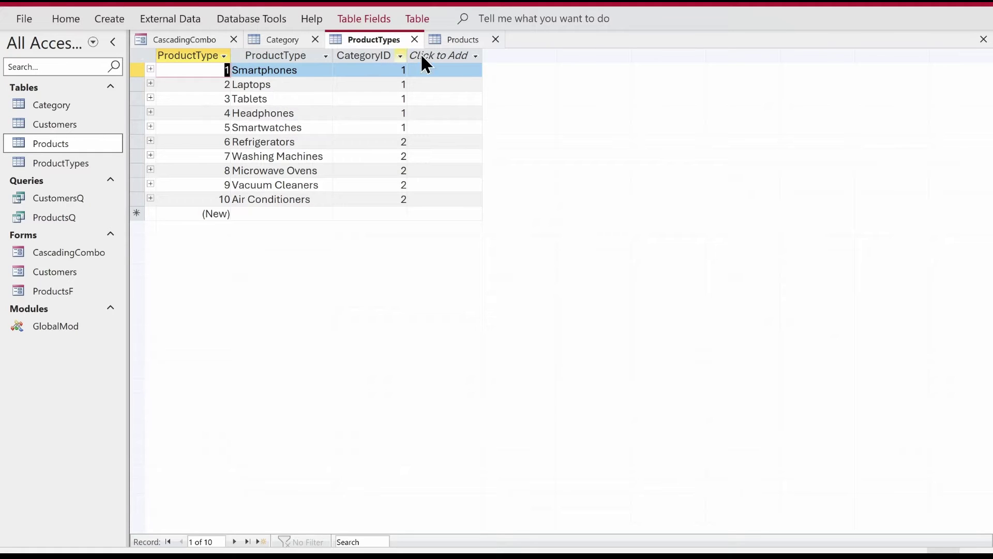
{"action": "left_click", "coordinate": [460, 43]}
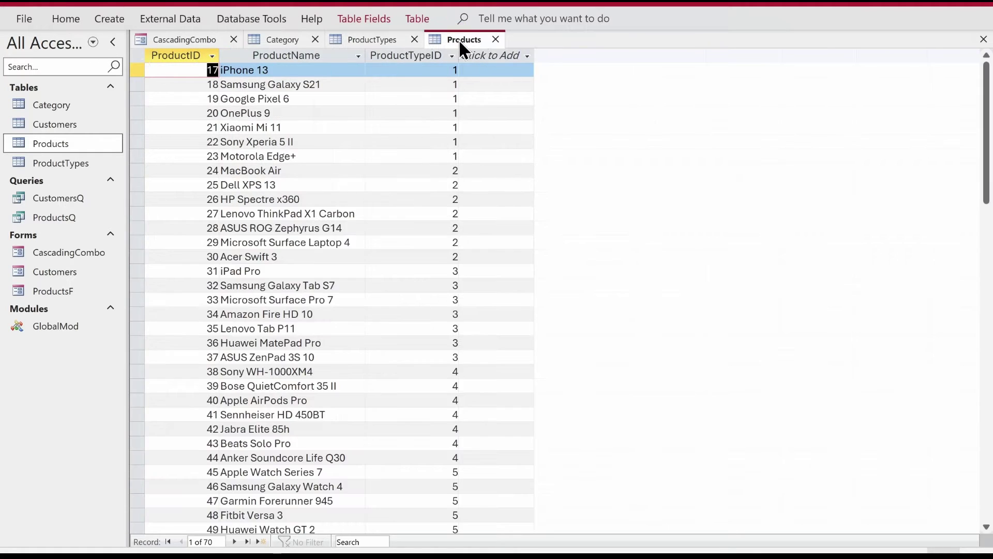
{"action": "left_click", "coordinate": [311, 71]}
{"action": "left_click", "coordinate": [188, 40]}
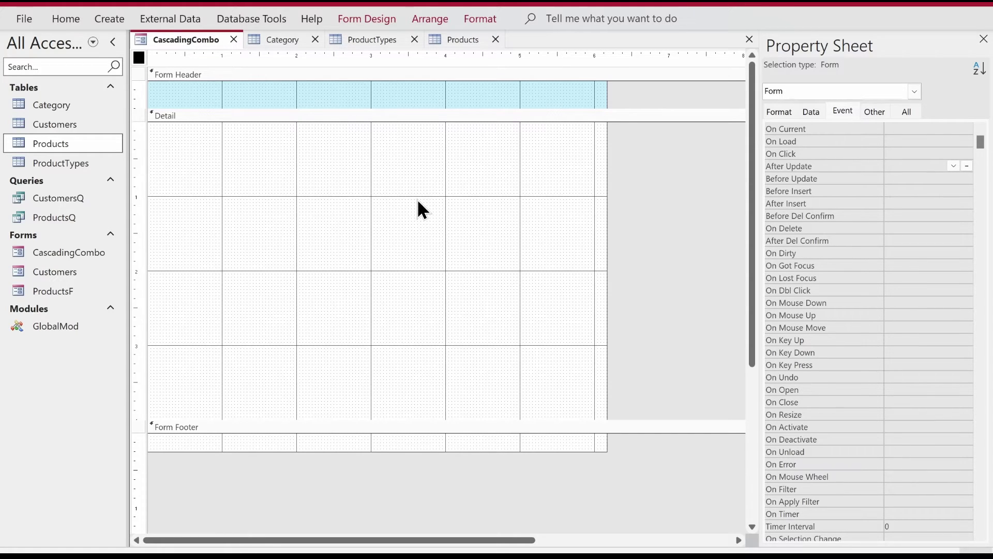
Place an unbound combo box in the form's Detail section, cancelling the Combo Box Wizard.
{"action": "left_click", "coordinate": [108, 19]}
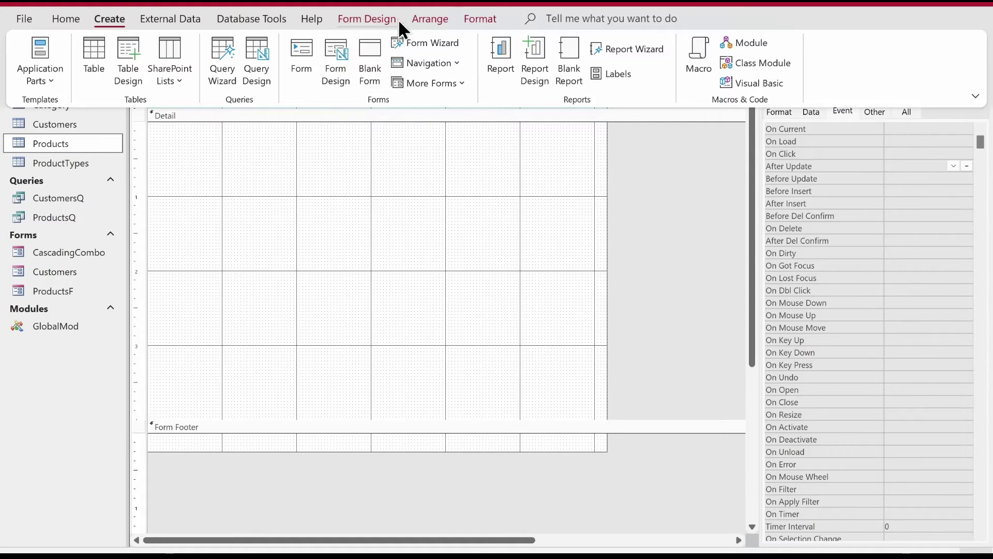
{"action": "left_click", "coordinate": [367, 19]}
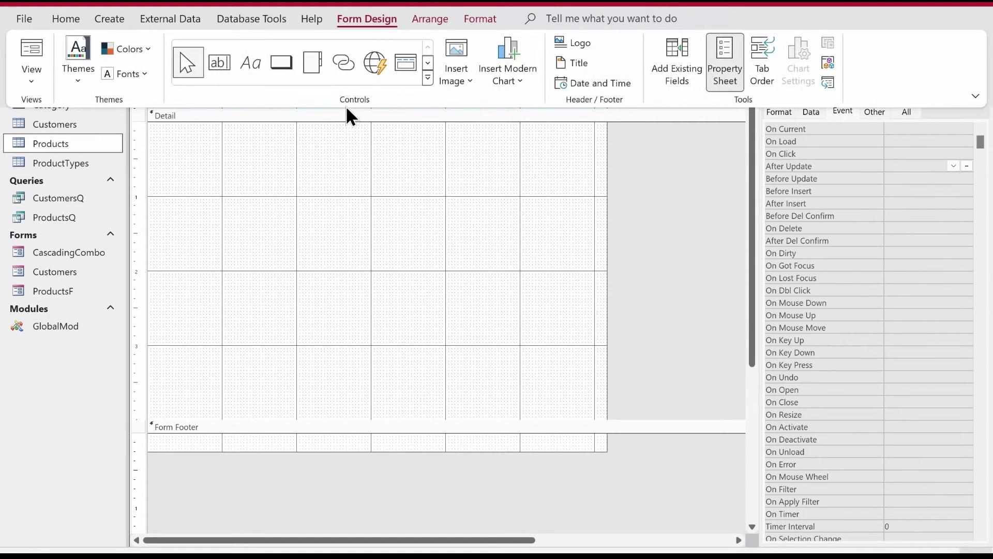
{"action": "left_click", "coordinate": [428, 62]}
{"action": "left_click", "coordinate": [252, 63]}
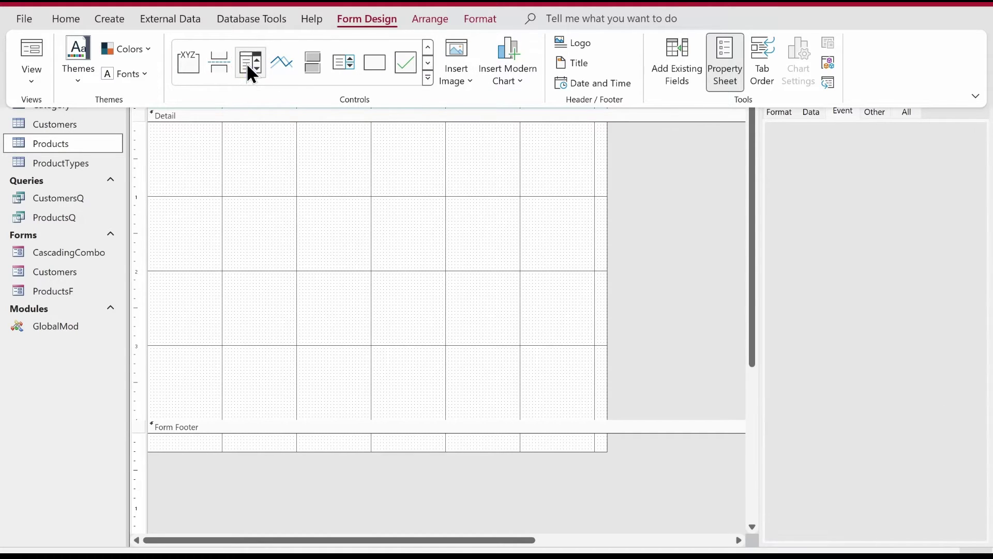
{"action": "left_click", "coordinate": [297, 195]}
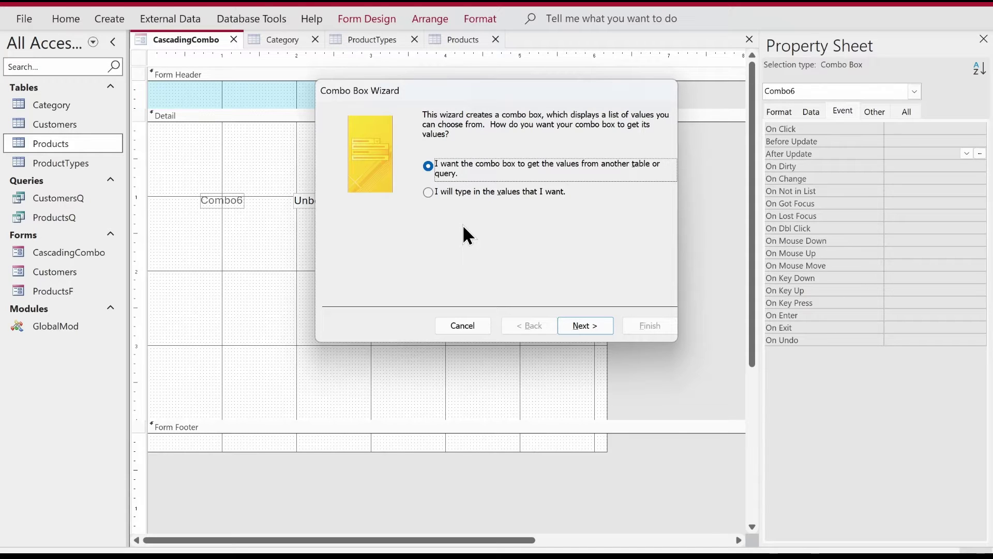
{"action": "left_click", "coordinate": [460, 324]}
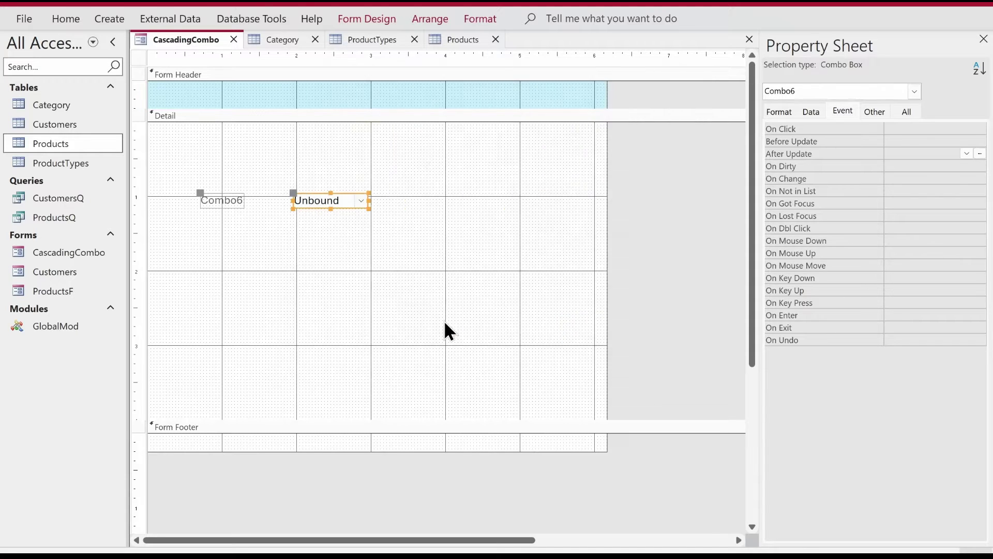
Change the combo box label's text to "Choose Category:".
{"action": "left_click", "coordinate": [233, 202]}
{"action": "double_click", "coordinate": [228, 201]}
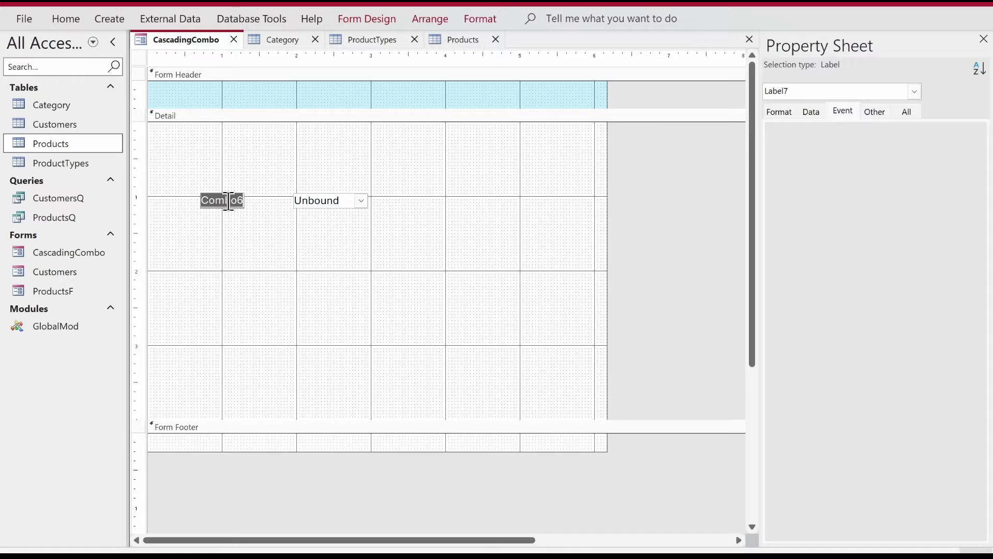
{"action": "type", "text": "Choose C"}
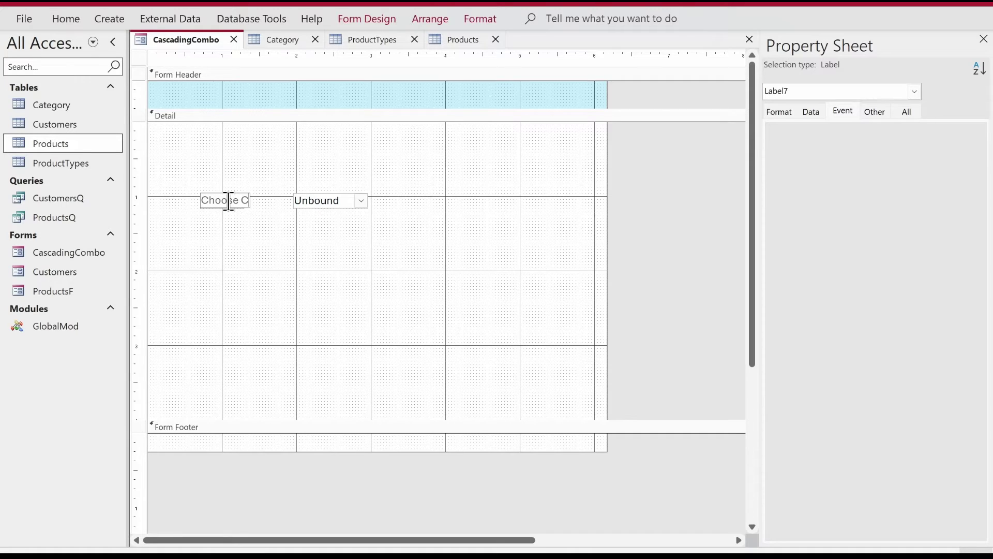
{"action": "type", "text": "ategory:"}
{"action": "key", "text": "Return"}
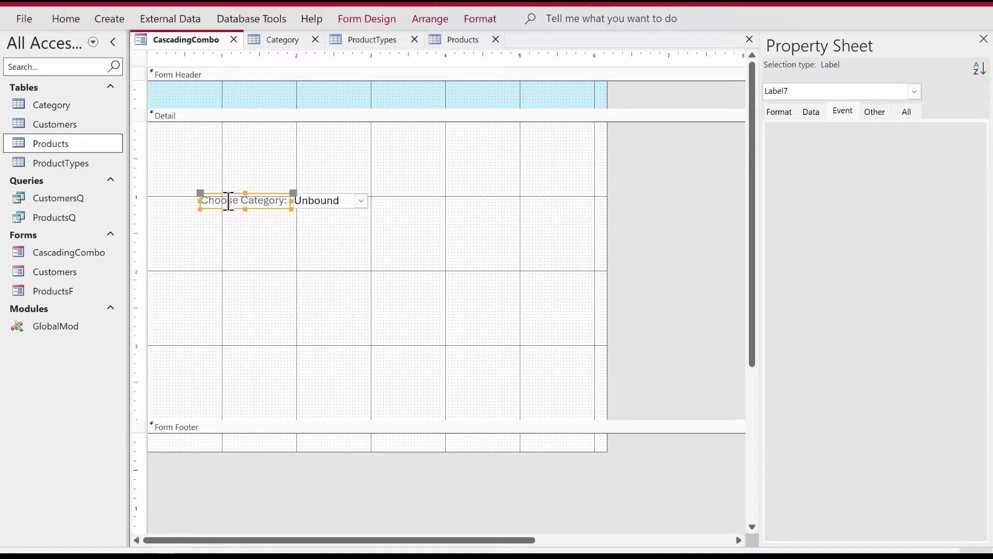
Make the label and combo box text black.
{"action": "left_click_drag", "start_coordinate": [368, 213], "coordinate": [184, 182]}
{"action": "left_click", "coordinate": [66, 17]}
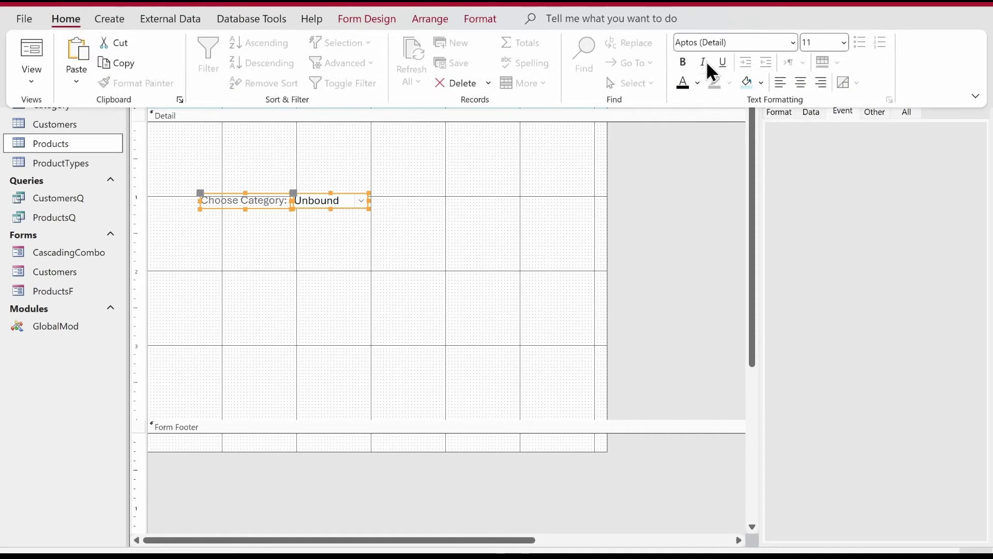
{"action": "left_click", "coordinate": [697, 84]}
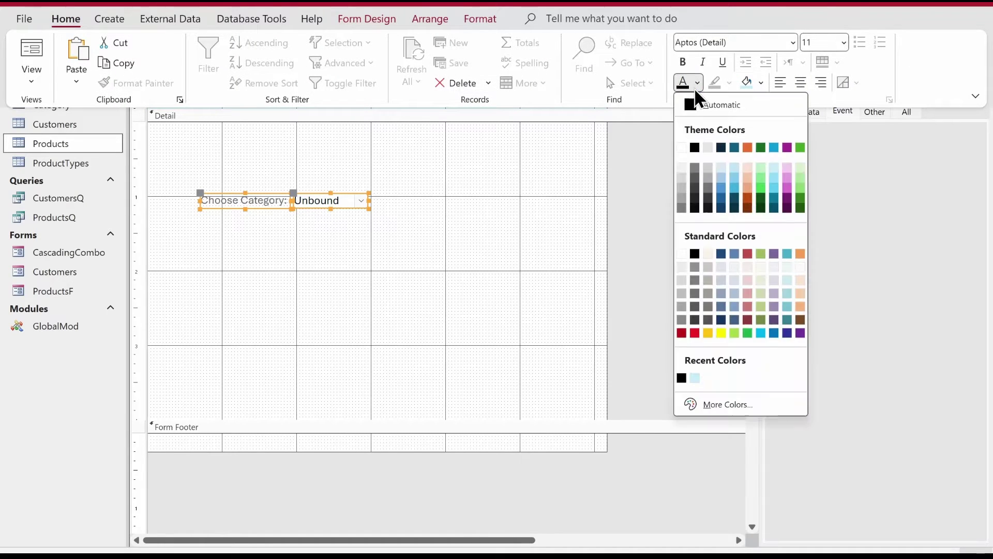
{"action": "left_click", "coordinate": [694, 147]}
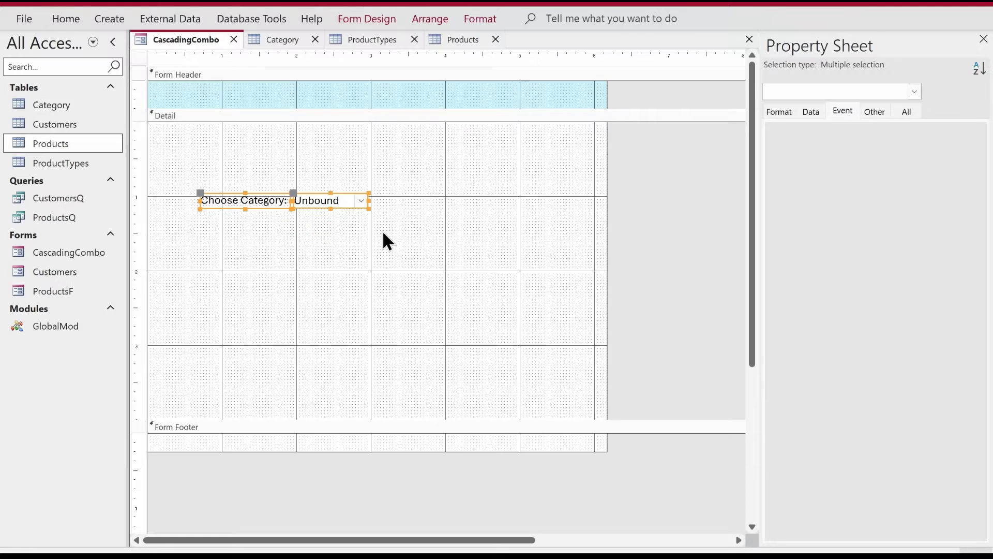
Set both controls' Height to 0.3 and Top Margin to 0.05.
{"action": "left_click", "coordinate": [777, 110]}
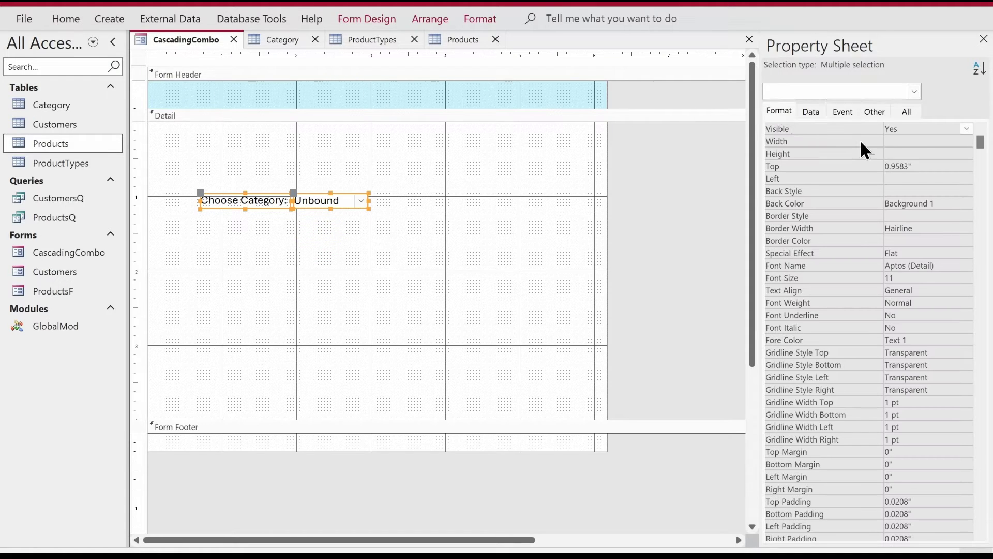
{"action": "left_click", "coordinate": [903, 157]}
{"action": "type", "text": "0.3"}
{"action": "key", "text": "Return"}
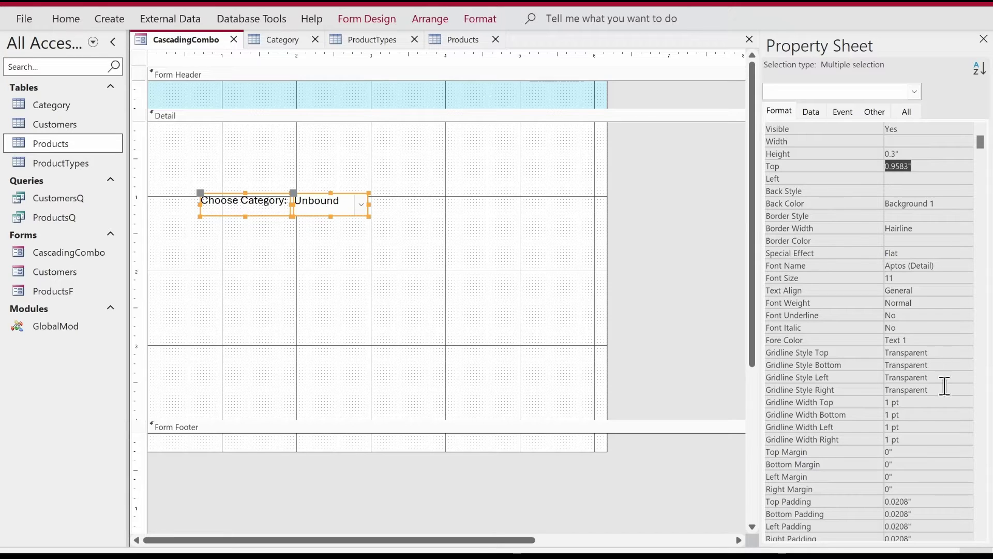
{"action": "left_click", "coordinate": [900, 453]}
{"action": "type", "text": "0.05"}
{"action": "key", "text": "Return"}
Widen the combo box to the right and nudge both controls down slightly.
{"action": "left_click", "coordinate": [361, 287]}
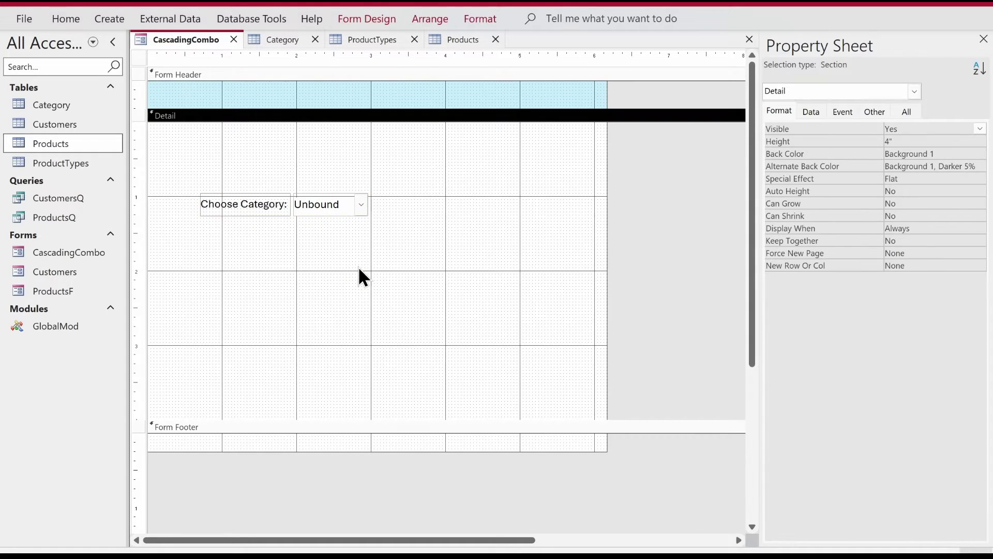
{"action": "left_click", "coordinate": [359, 206]}
{"action": "left_click_drag", "start_coordinate": [368, 205], "coordinate": [532, 214]}
{"action": "left_click_drag", "start_coordinate": [398, 232], "coordinate": [252, 207]}
{"action": "key", "text": "Down"}
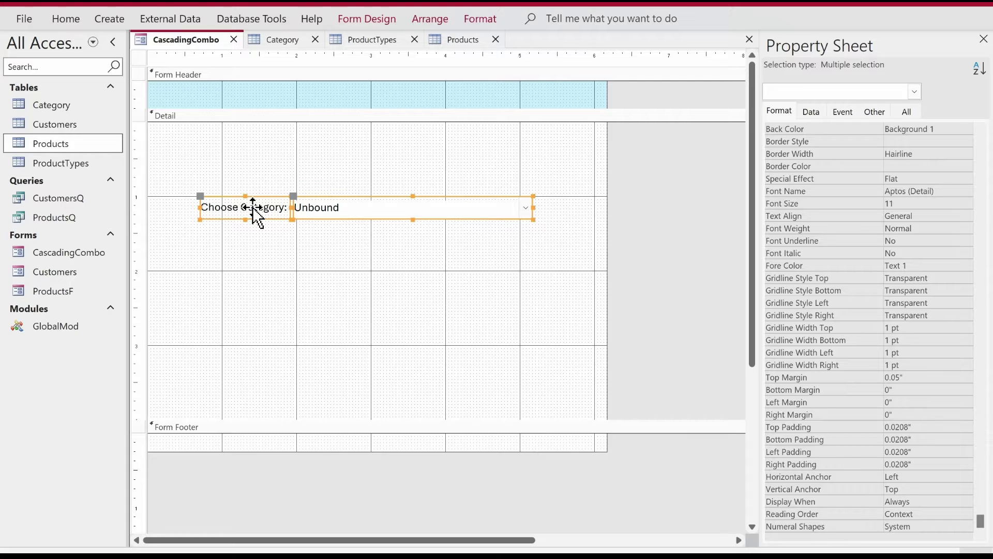
Preview the form in Form View, check the empty category list, and return to Design View.
{"action": "left_click_drag", "start_coordinate": [317, 196], "coordinate": [205, 35]}
{"action": "right_click", "coordinate": [204, 35]}
{"action": "left_click", "coordinate": [235, 114]}
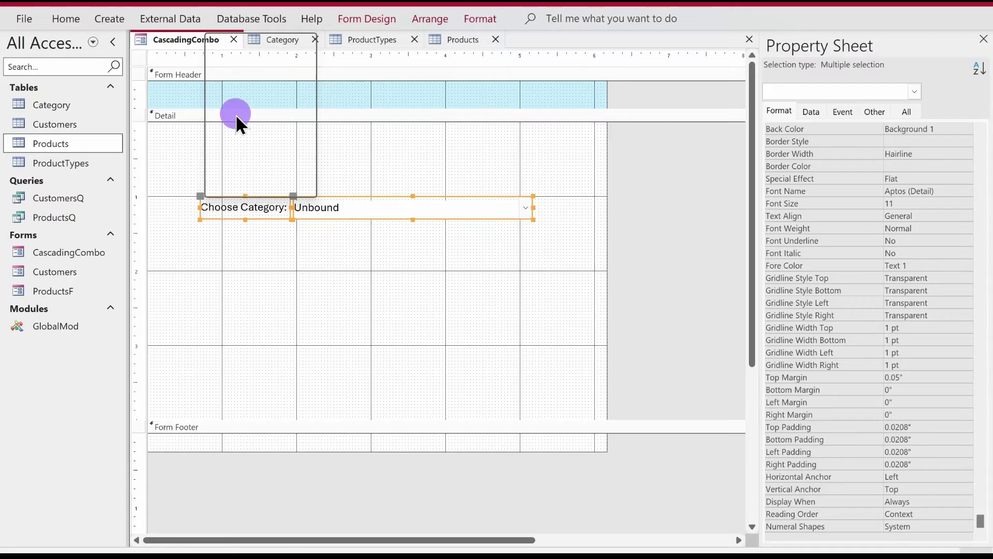
{"action": "left_click", "coordinate": [510, 184]}
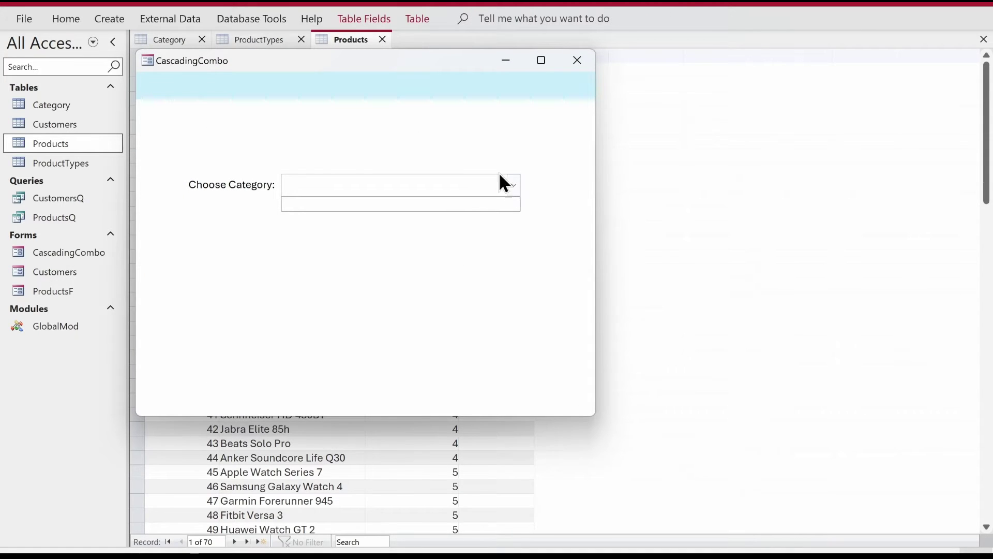
{"action": "left_click", "coordinate": [373, 117]}
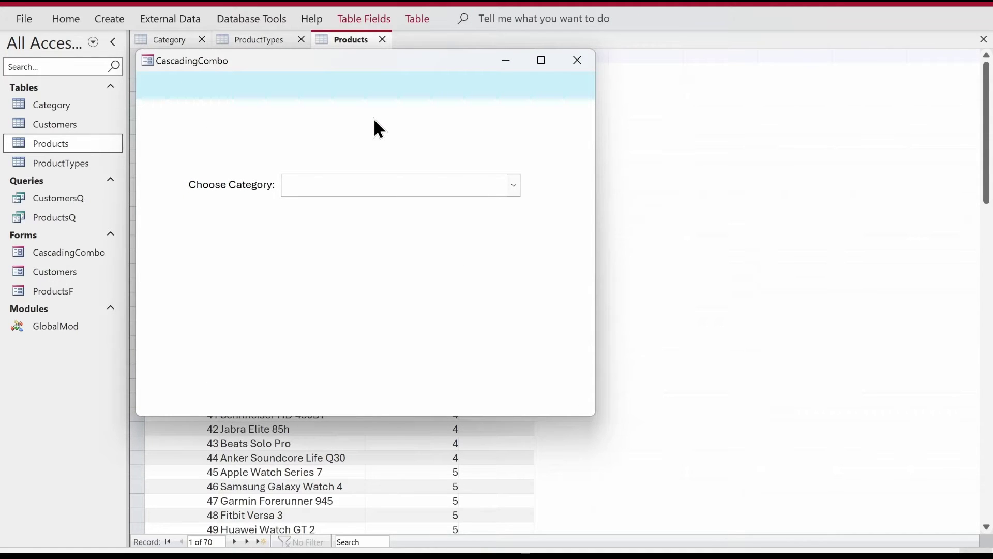
{"action": "right_click", "coordinate": [374, 117]}
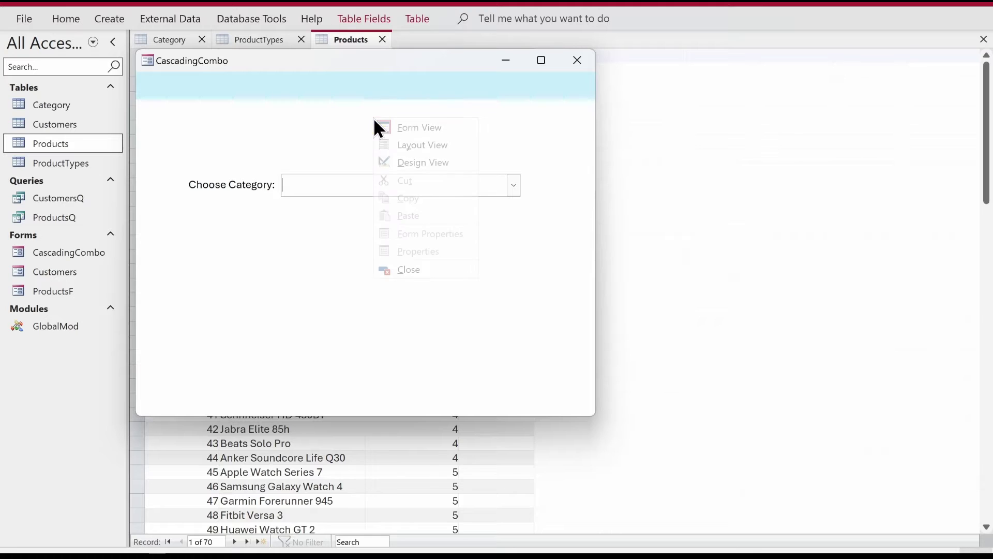
{"action": "left_click", "coordinate": [393, 163]}
Copy and paste the label and combo box to make two more rows, spaced evenly below.
{"action": "left_click", "coordinate": [226, 207]}
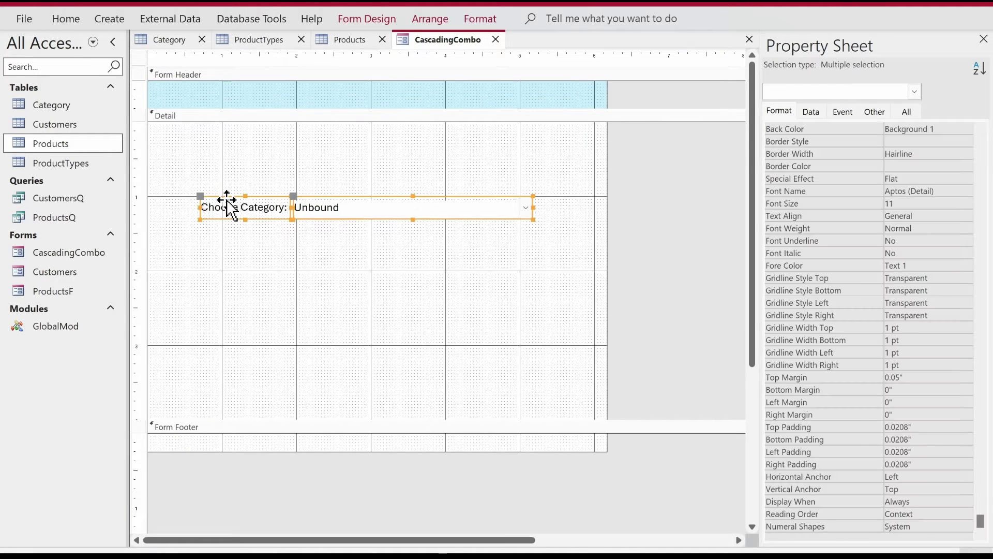
{"action": "key", "text": "ctrl+c"}
{"action": "key", "text": "ctrl+v"}
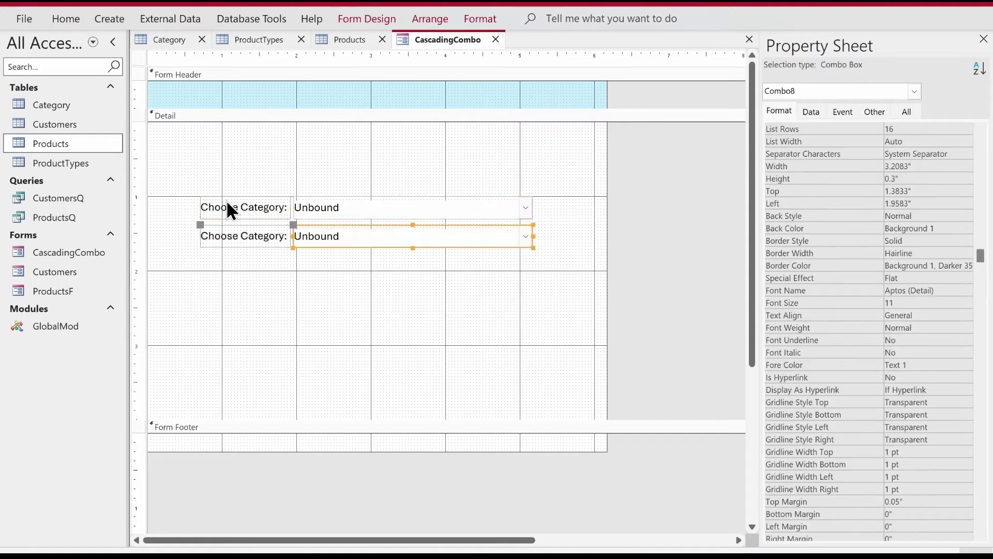
{"action": "mouse_move", "coordinate": [370, 306]}
{"action": "left_mouse_down"}
{"action": "mouse_move", "coordinate": [288, 271]}
{"action": "mouse_move", "coordinate": [255, 244]}
{"action": "left_mouse_up"}
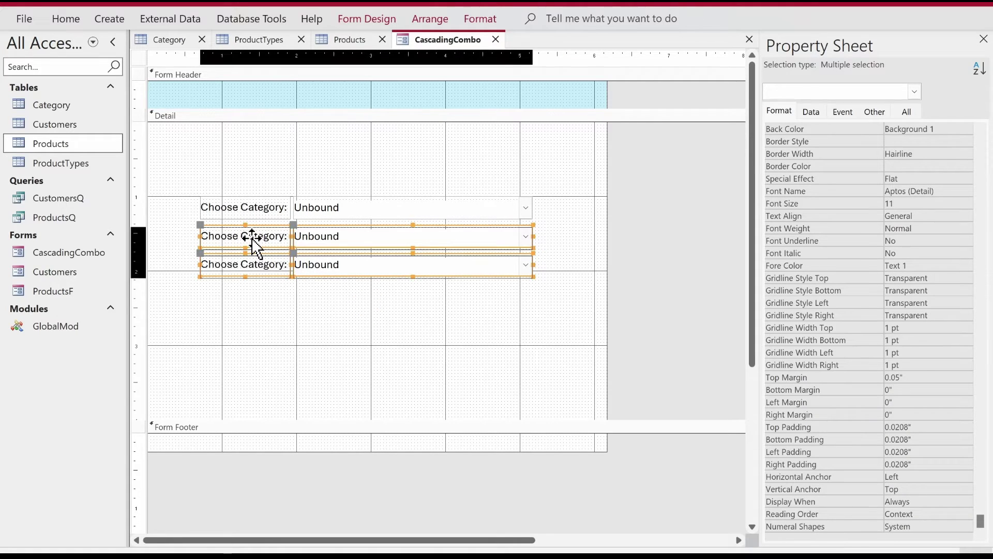
{"action": "key", "text": "Down"}
{"action": "key", "text": "Down"}
{"action": "key", "text": "Down"}
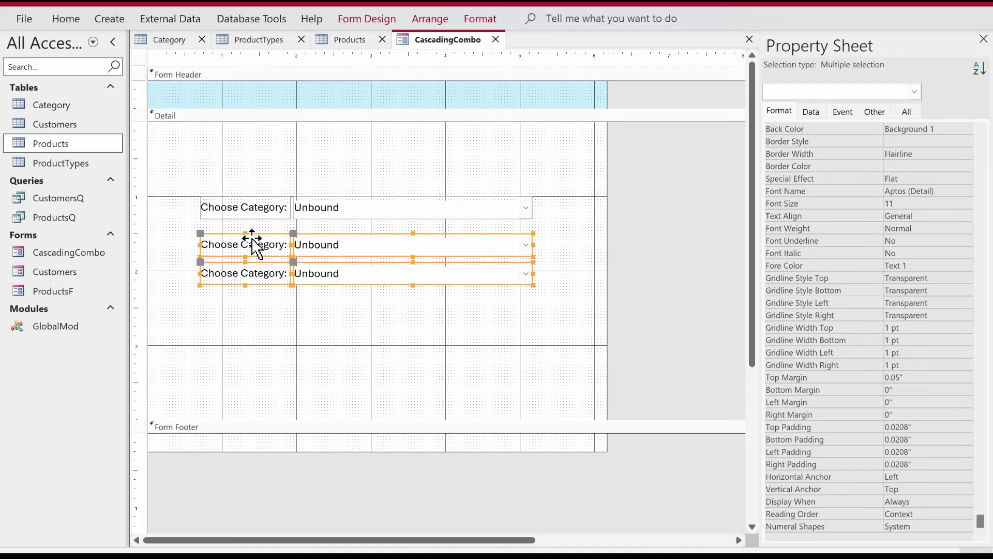
{"action": "key", "text": "Down"}
{"action": "left_click_drag", "start_coordinate": [372, 319], "coordinate": [264, 279]}
{"action": "key", "text": "Down"}
{"action": "key", "text": "Down"}
{"action": "key", "text": "Down"}
{"action": "key", "text": "Down"}
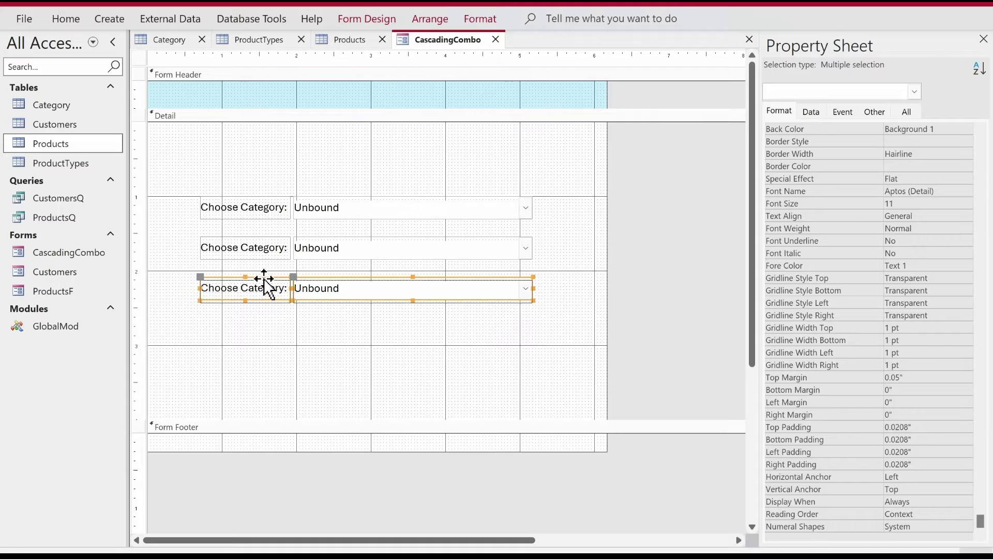
{"action": "key", "text": "Down"}
Rename the first combo box from Combo6 to cboCategory.
{"action": "left_click", "coordinate": [451, 202]}
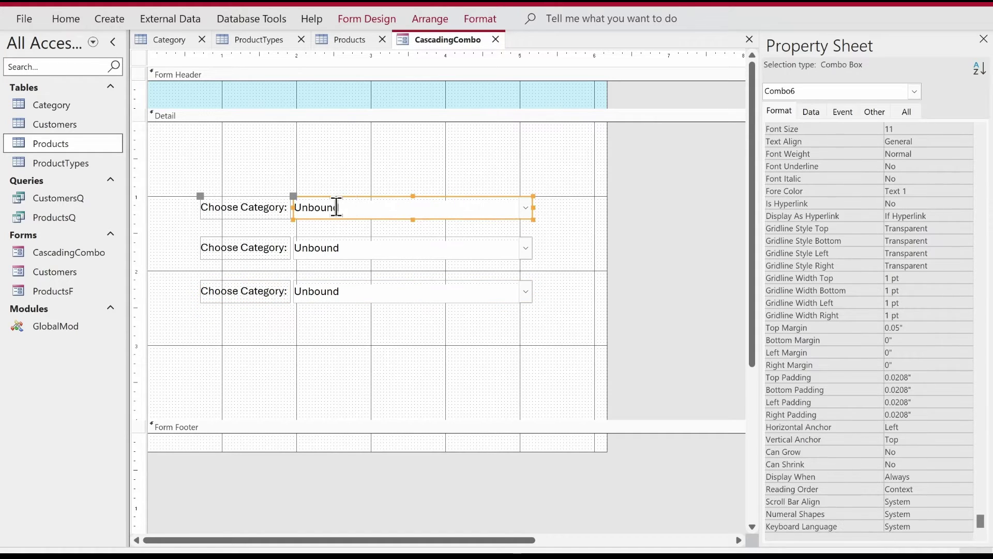
{"action": "left_click", "coordinate": [873, 111]}
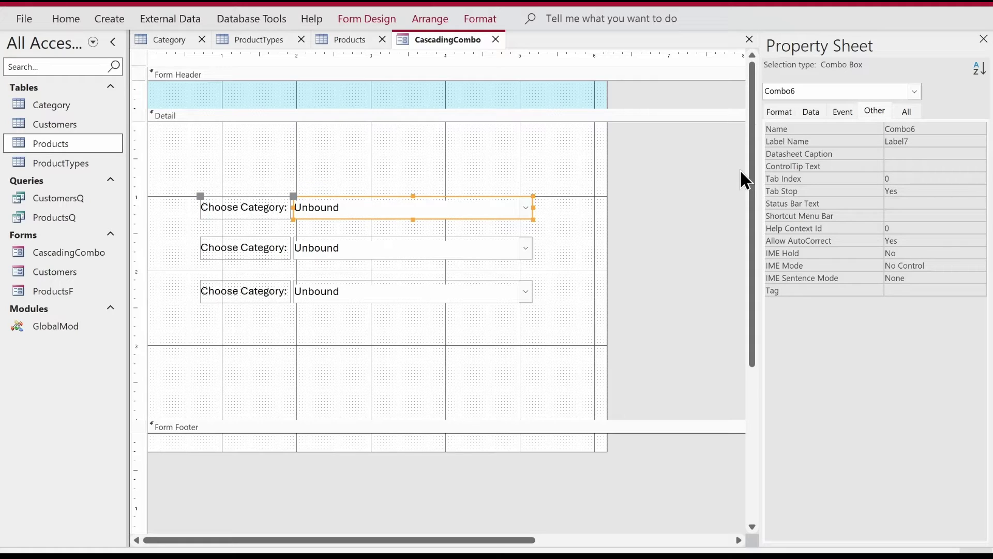
{"action": "double_click", "coordinate": [899, 128]}
{"action": "type", "text": "cboCategory"}
{"action": "key", "text": "Return"}
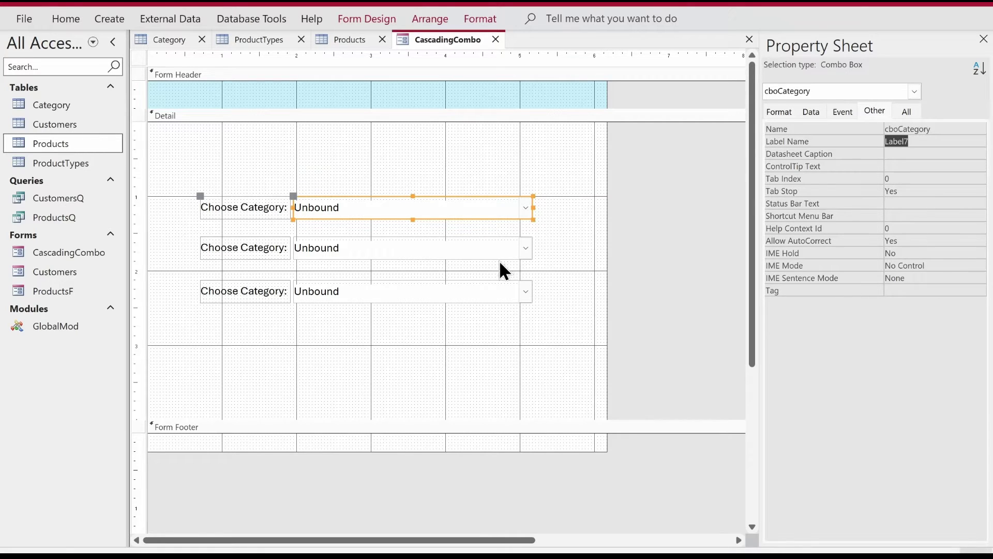
Rename the second and third combo boxes cboType and cboProducts.
{"action": "left_click", "coordinate": [491, 252]}
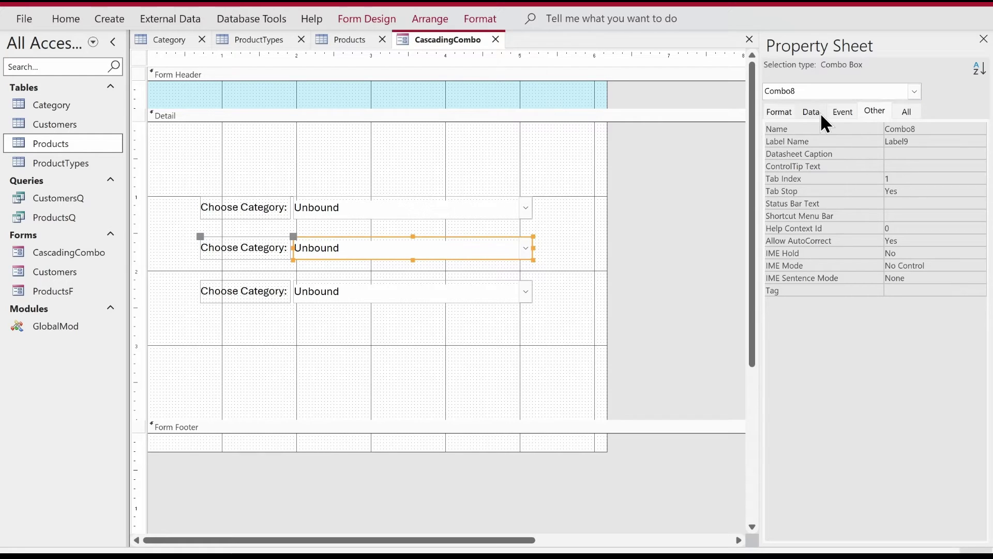
{"action": "double_click", "coordinate": [897, 129]}
{"action": "type", "text": "cboTyepe"}
{"action": "key", "text": "Return"}
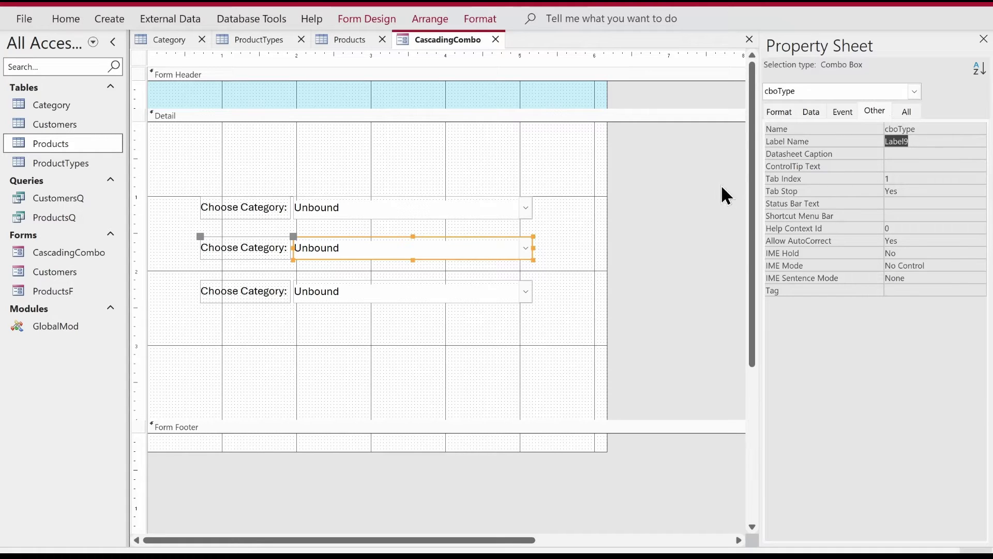
{"action": "left_click", "coordinate": [439, 291]}
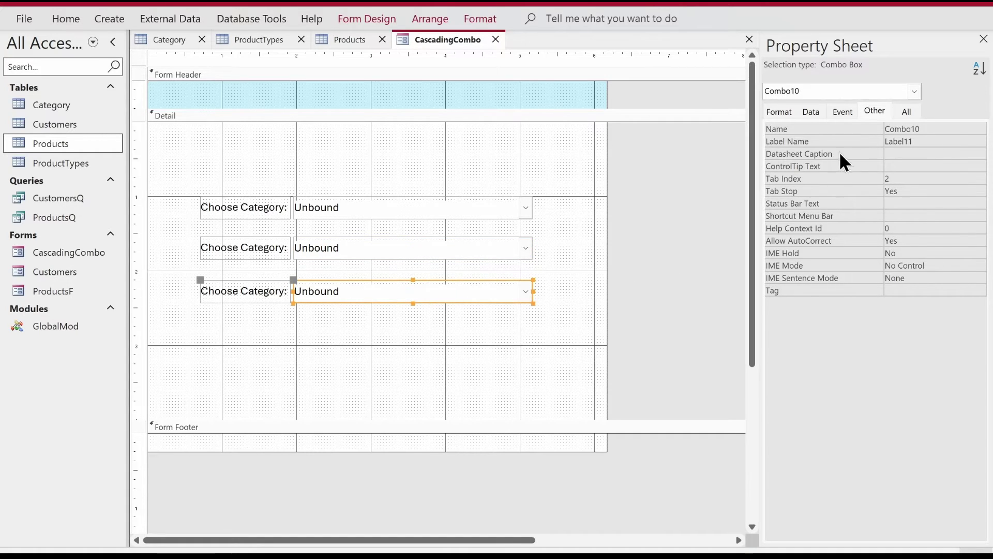
{"action": "double_click", "coordinate": [903, 129]}
{"action": "type", "text": "cboProducts"}
{"action": "key", "text": "Return"}
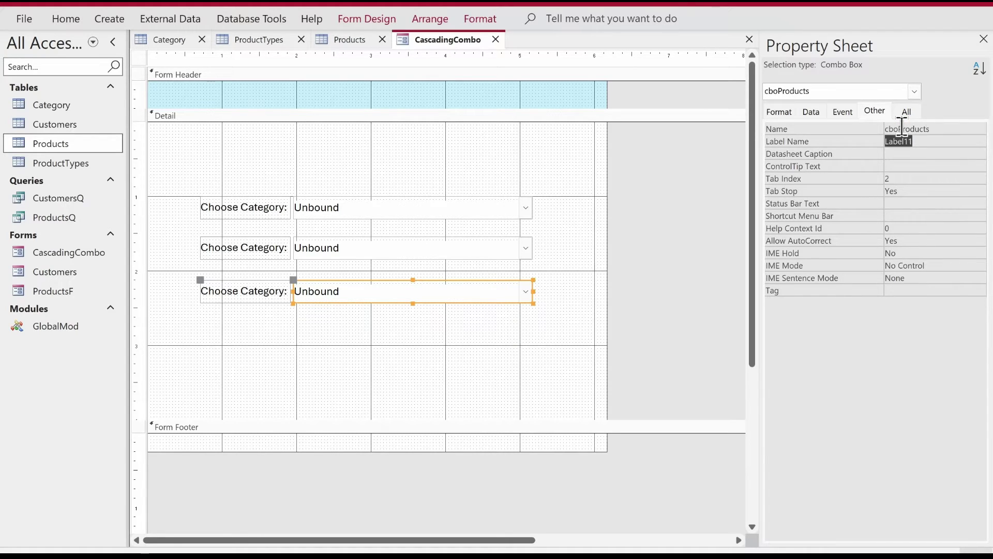
Change the second and third labels to "Choose Type:" and "Choose Product:".
{"action": "left_click", "coordinate": [249, 248]}
{"action": "double_click", "coordinate": [258, 251]}
{"action": "type", "text": "Typ"}
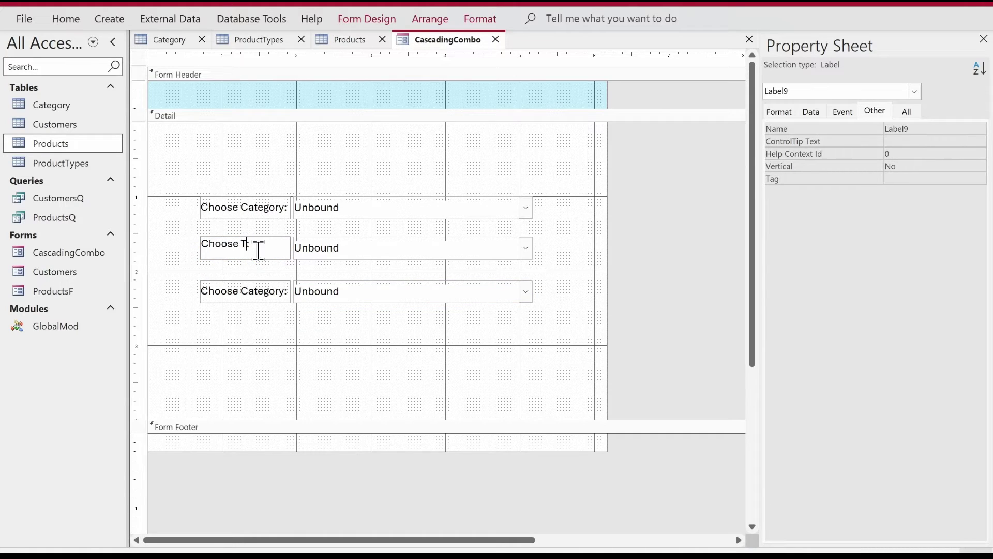
{"action": "key", "text": "Return"}
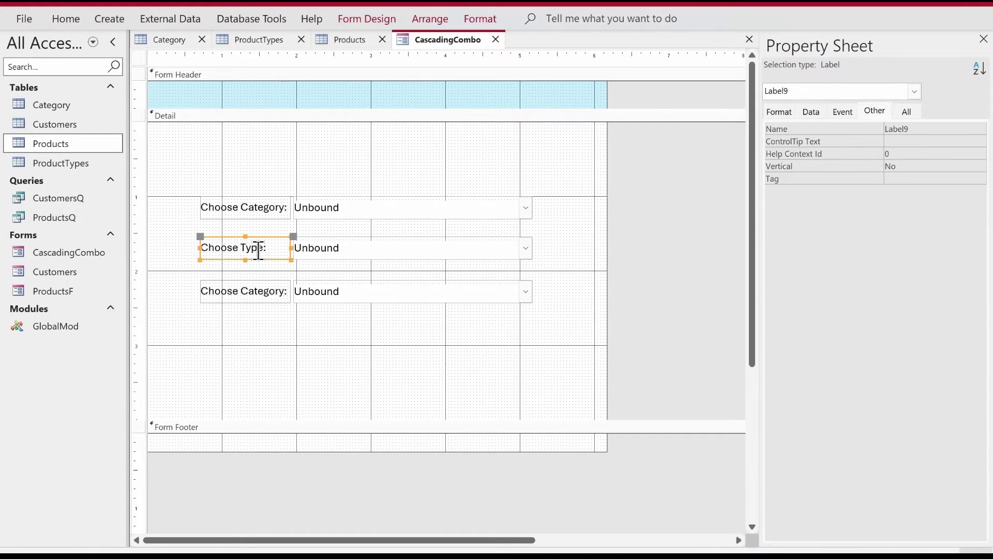
{"action": "left_click", "coordinate": [259, 287]}
{"action": "double_click", "coordinate": [259, 286]}
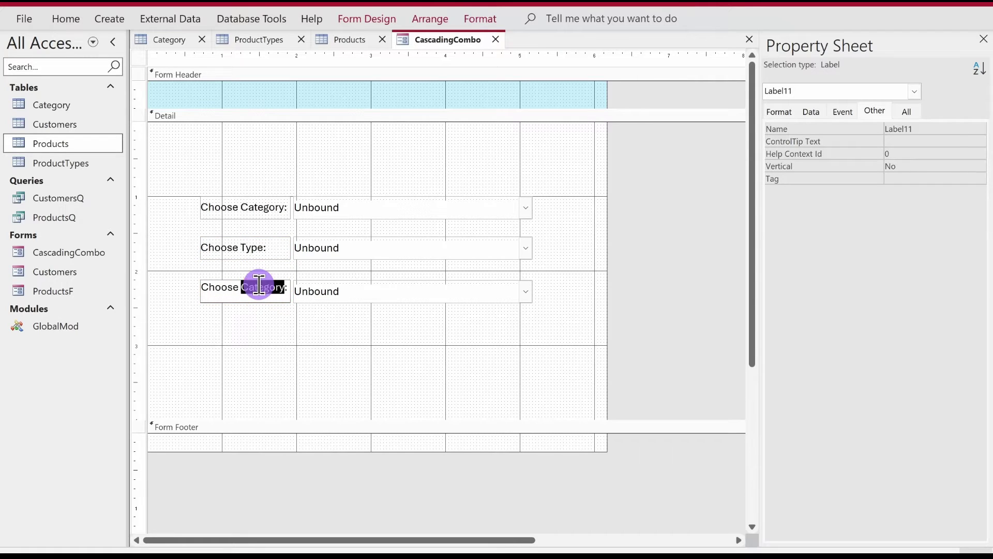
{"action": "type", "text": "Product:"}
{"action": "key", "text": "Return"}
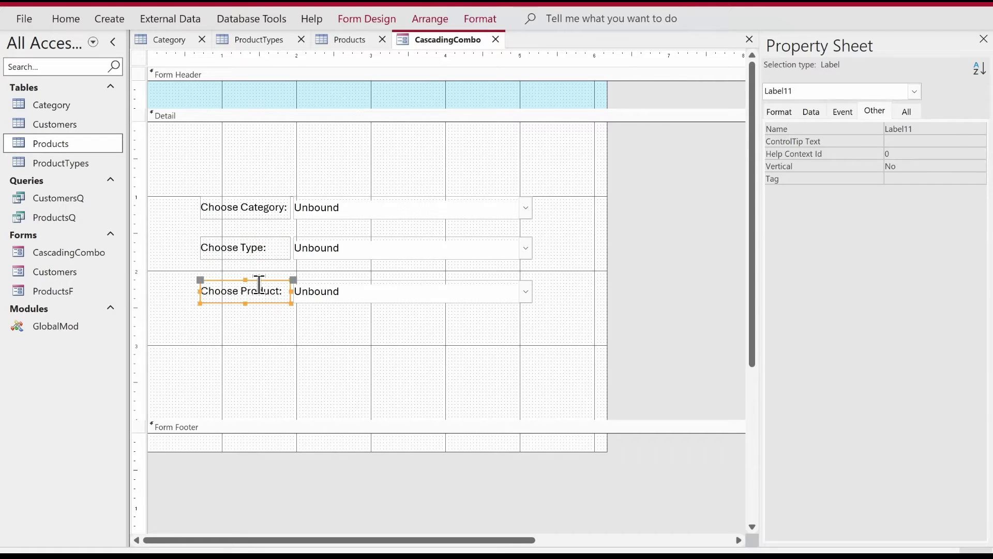
Run CascadingCombo in Form View and open the category, type and product lists, all empty.
{"action": "right_click", "coordinate": [415, 36]}
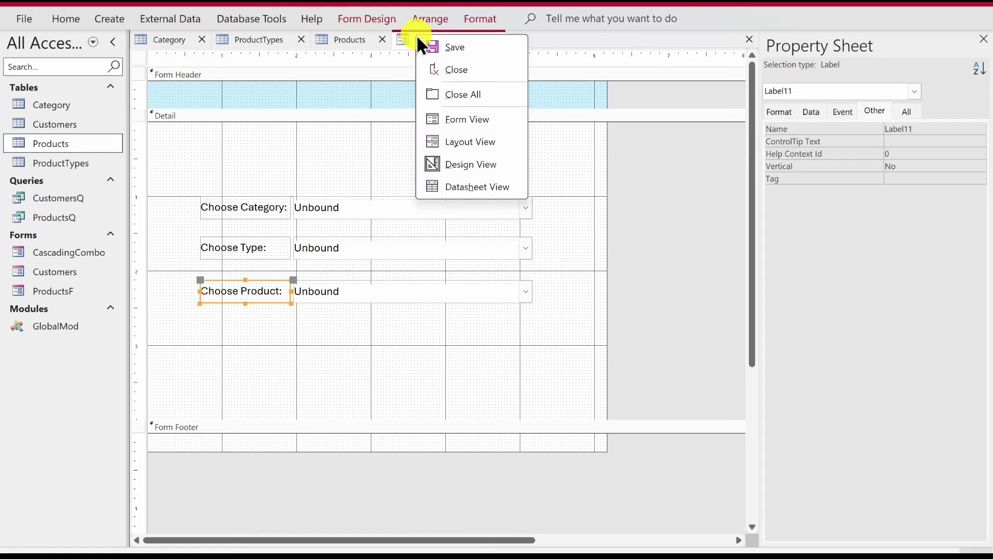
{"action": "right_click", "coordinate": [430, 42]}
{"action": "left_click", "coordinate": [472, 125]}
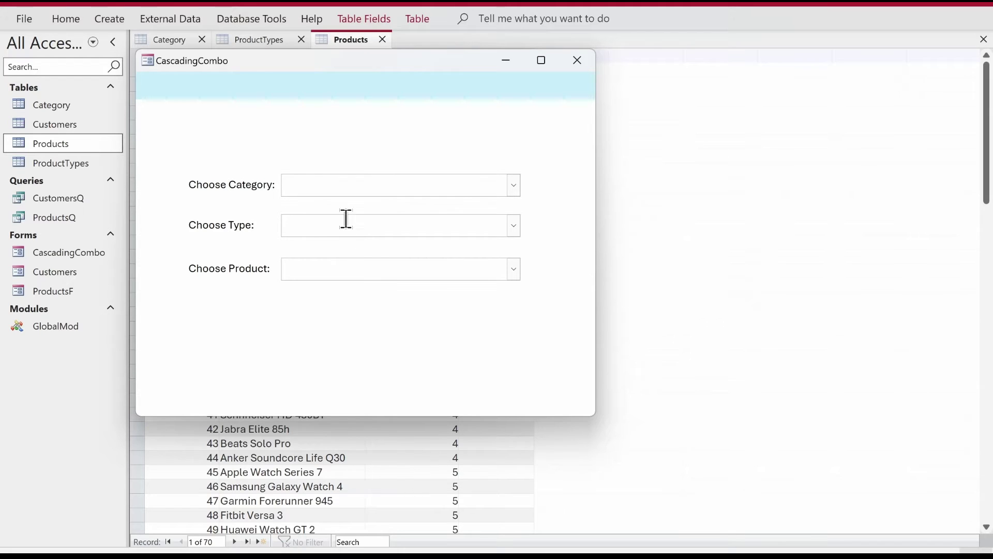
{"action": "left_click", "coordinate": [516, 190]}
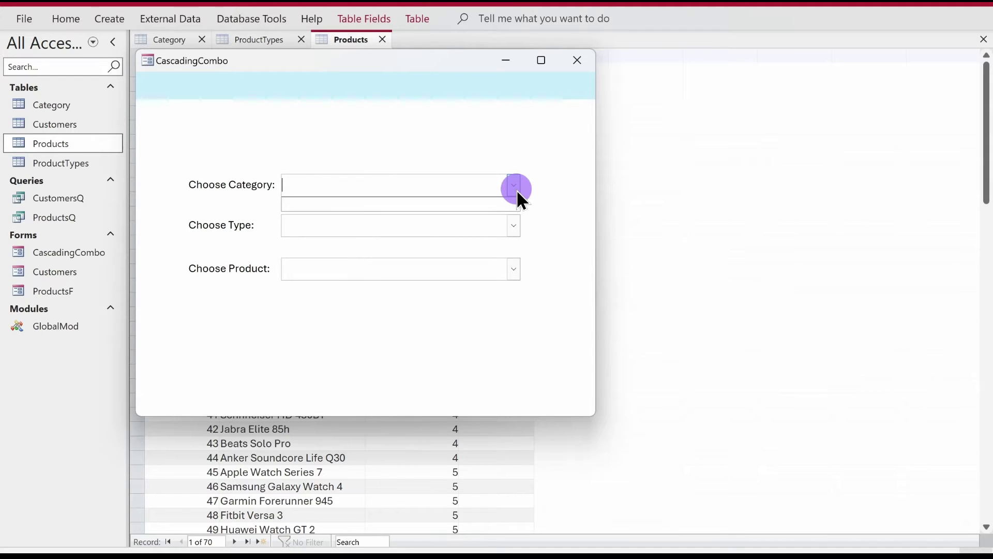
{"action": "left_click", "coordinate": [520, 228]}
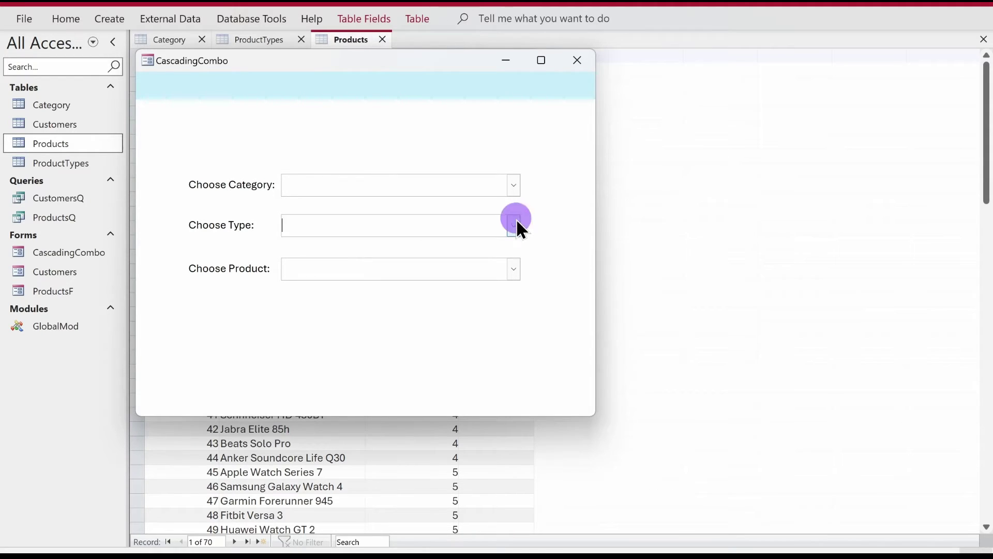
{"action": "left_click", "coordinate": [514, 270]}
{"action": "left_click", "coordinate": [547, 250]}
{"action": "right_click", "coordinate": [547, 250]}
Build cboCategory's Row Source query from the Category table with CategoryID and Category, and save it.
{"action": "left_click", "coordinate": [565, 295]}
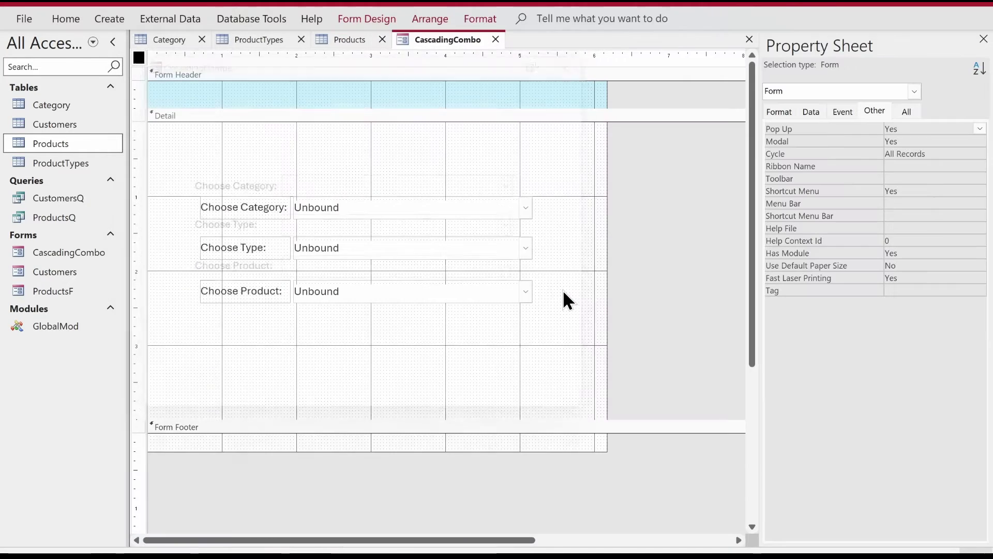
{"action": "left_click", "coordinate": [381, 210]}
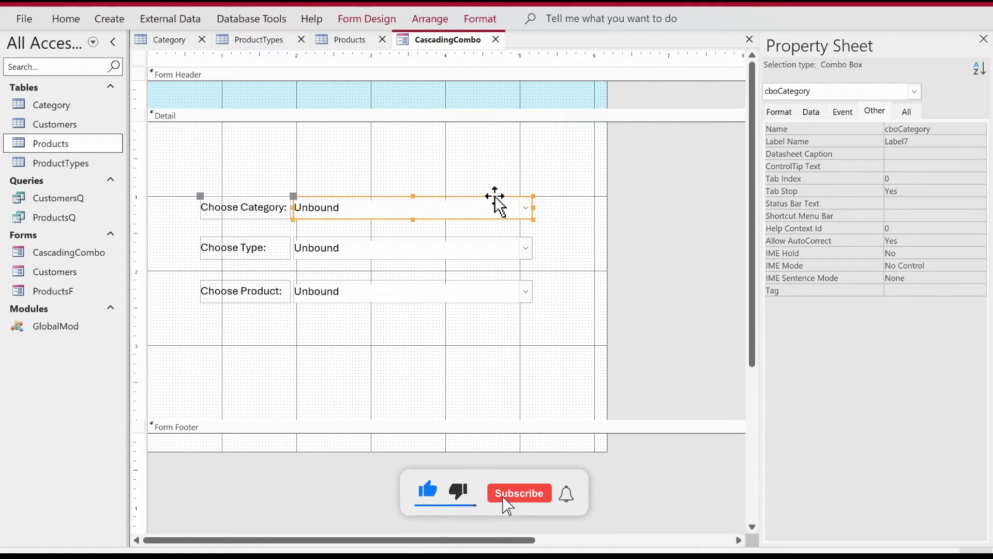
{"action": "left_click", "coordinate": [813, 114]}
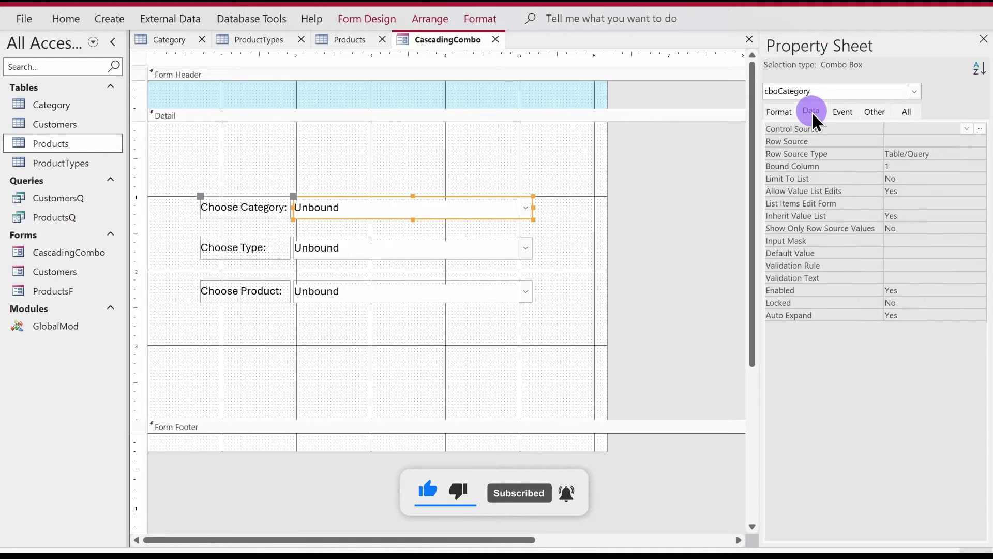
{"action": "left_click", "coordinate": [921, 141]}
{"action": "left_click", "coordinate": [980, 141]}
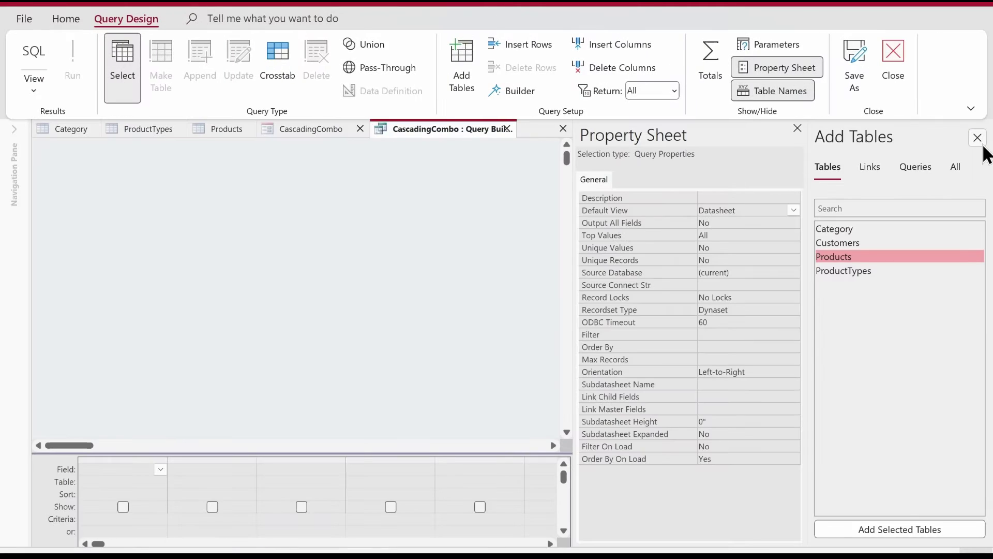
{"action": "double_click", "coordinate": [853, 229]}
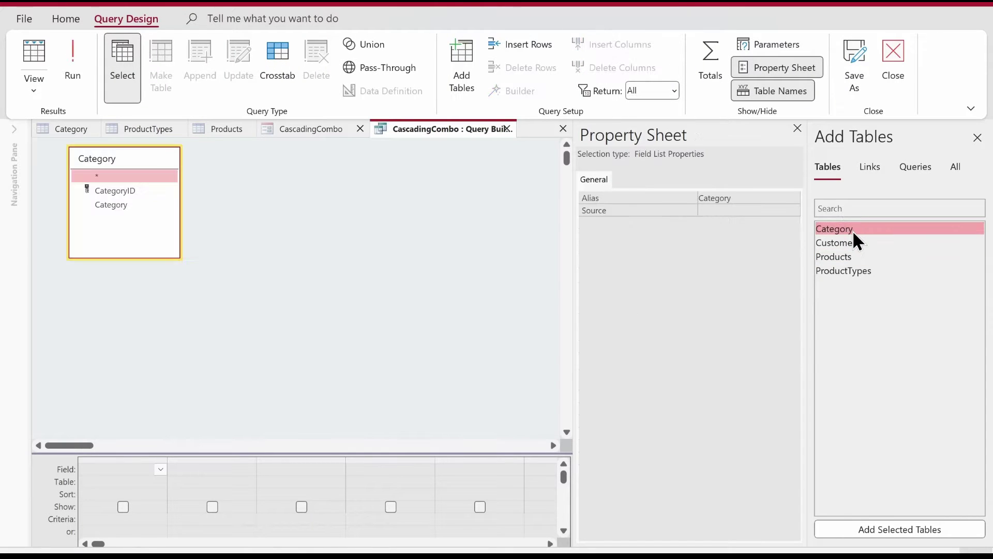
{"action": "double_click", "coordinate": [129, 190]}
{"action": "double_click", "coordinate": [117, 204]}
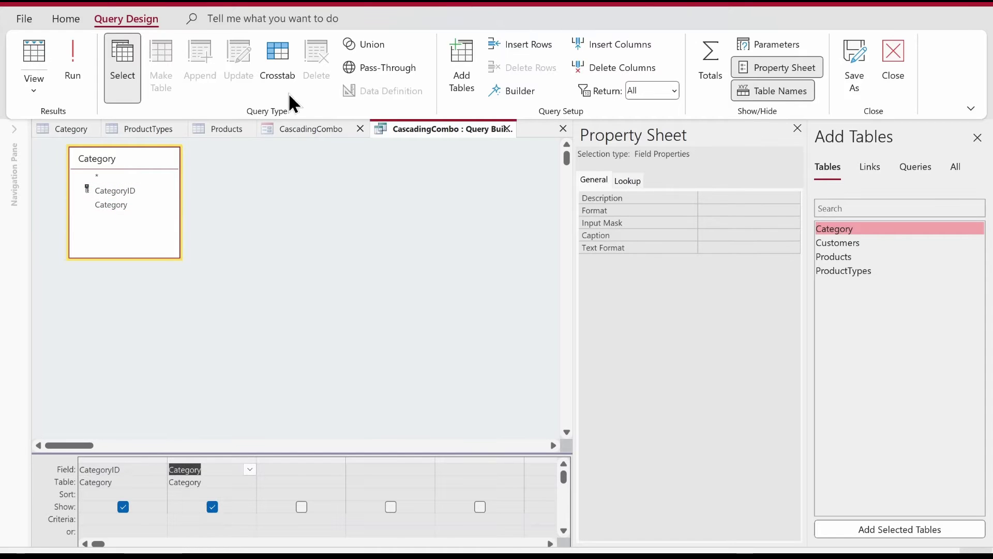
{"action": "left_click", "coordinate": [508, 127]}
{"action": "left_click", "coordinate": [461, 339]}
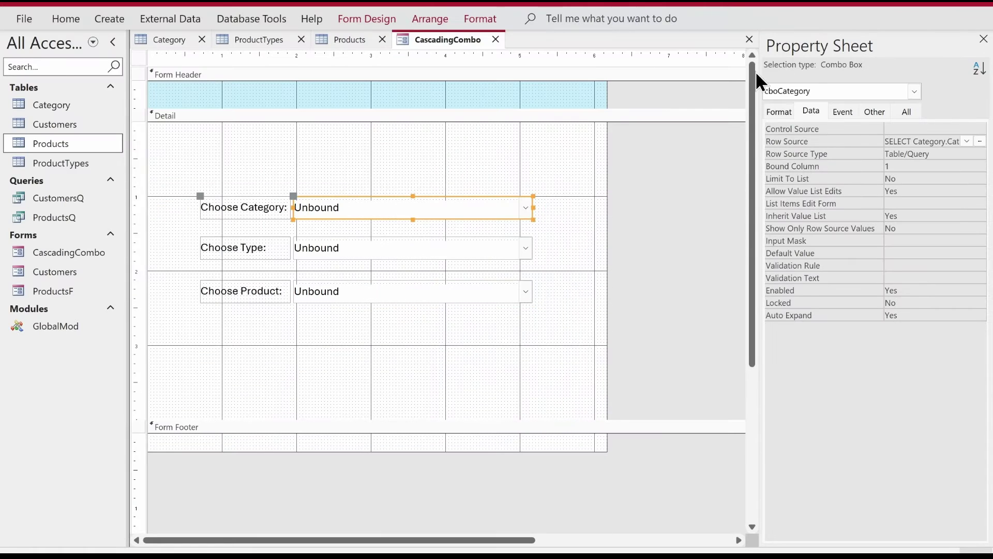
Open the Choose Category list in Form View, which shows only IDs 1 to 5.
{"action": "right_click", "coordinate": [430, 39]}
{"action": "left_click", "coordinate": [474, 122]}
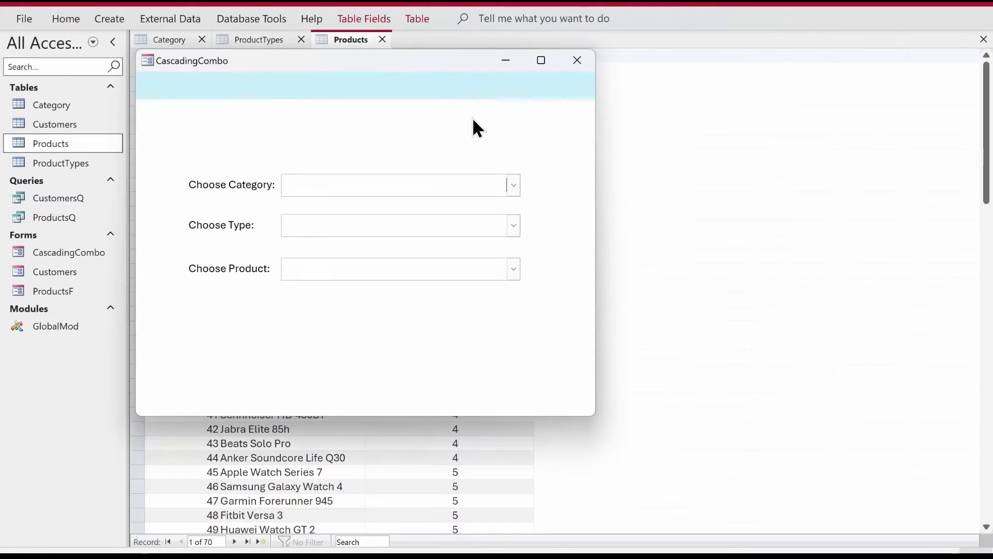
{"action": "left_click", "coordinate": [515, 182]}
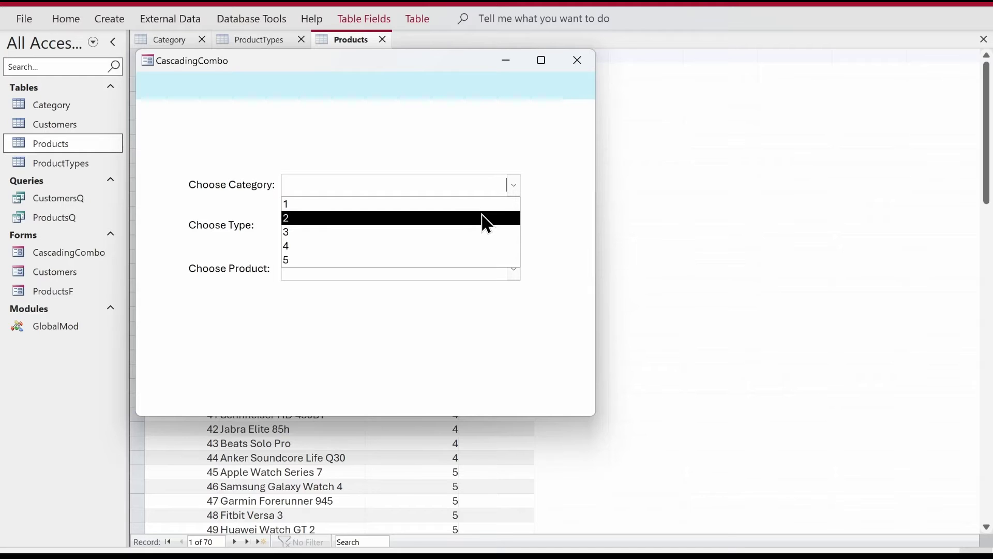
{"action": "left_click", "coordinate": [420, 80]}
{"action": "right_click", "coordinate": [420, 79]}
Set cboCategory's Column Count to 2 and Column Widths to 0";1".
{"action": "left_click", "coordinate": [436, 123]}
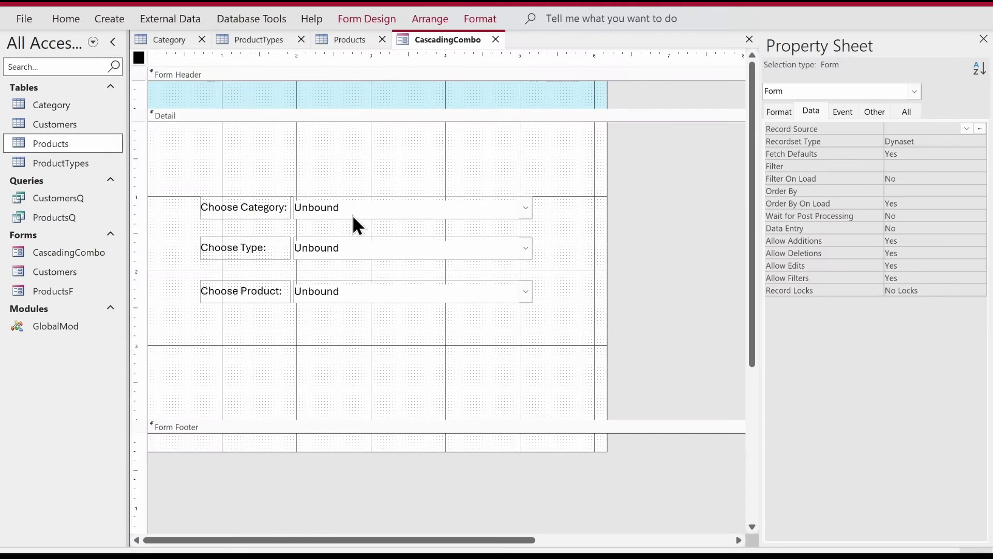
{"action": "left_click", "coordinate": [366, 205]}
{"action": "left_click", "coordinate": [784, 112]}
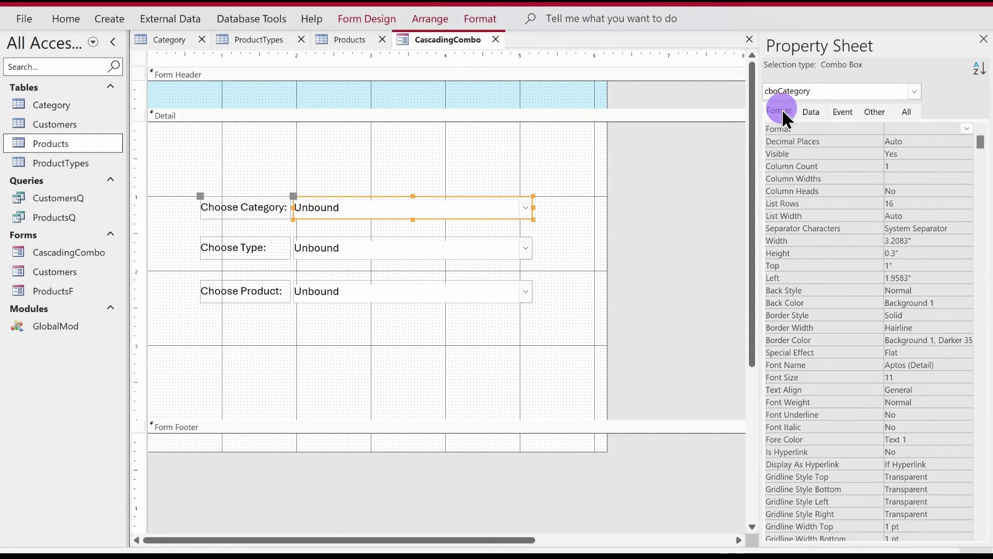
{"action": "double_click", "coordinate": [911, 169]}
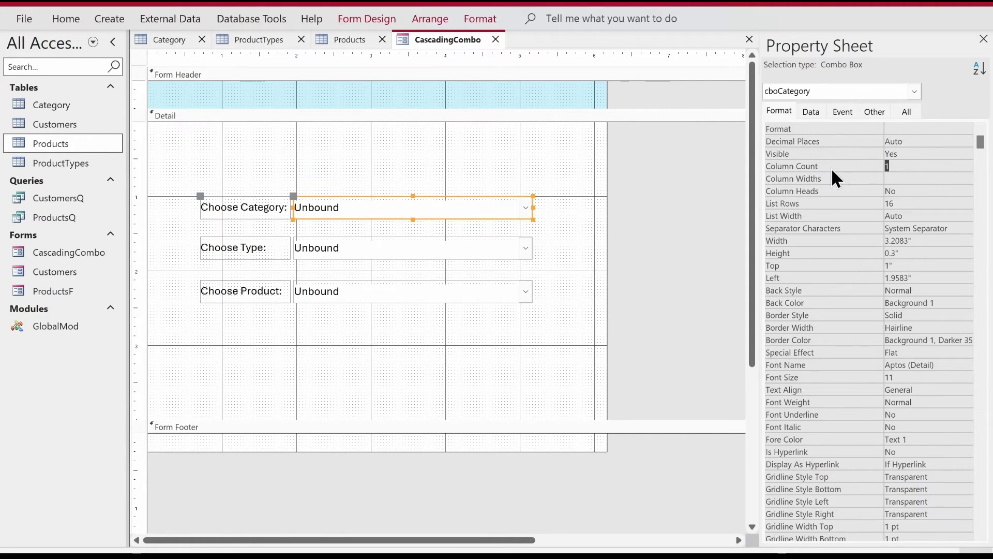
{"action": "type", "text": "2"}
{"action": "key", "text": "Return"}
{"action": "type", "text": "0\""}
{"action": "type", "text": ";"}
{"action": "type", "text": "1"}
{"action": "key", "text": "Return"}
{"action": "right_click", "coordinate": [461, 45]}
{"action": "left_click", "coordinate": [468, 53]}
{"action": "right_click", "coordinate": [468, 52]}
{"action": "left_click", "coordinate": [470, 63]}
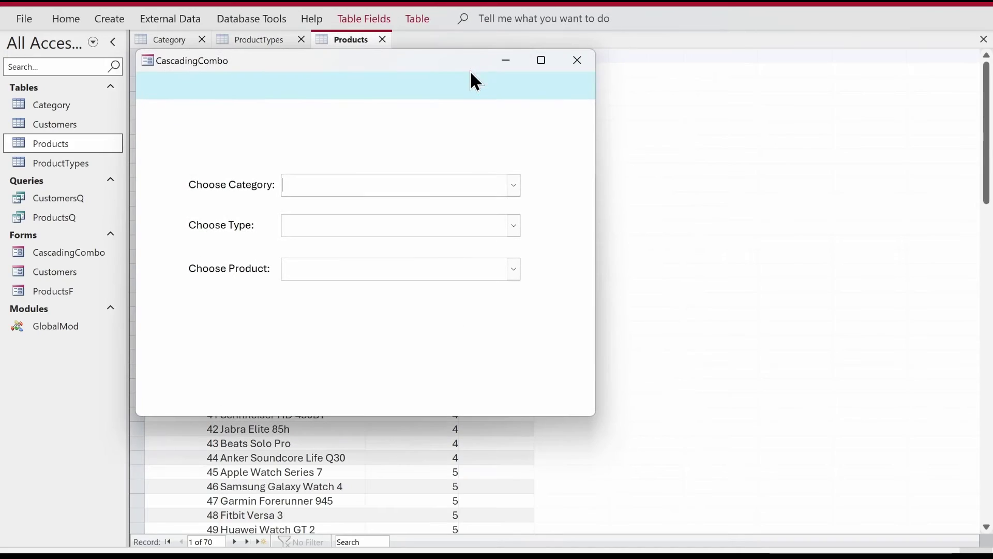
{"action": "left_click", "coordinate": [513, 193]}
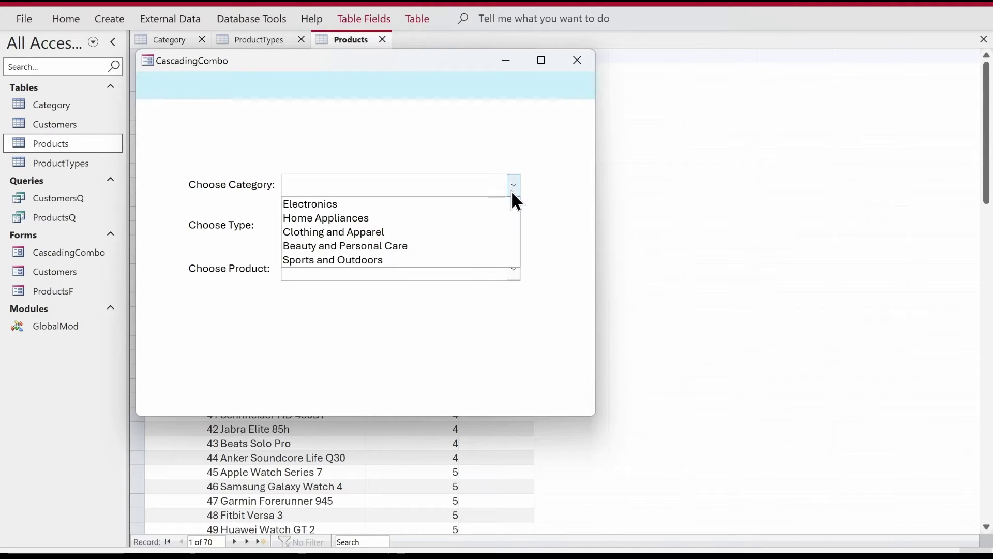
{"action": "left_click", "coordinate": [430, 235]}
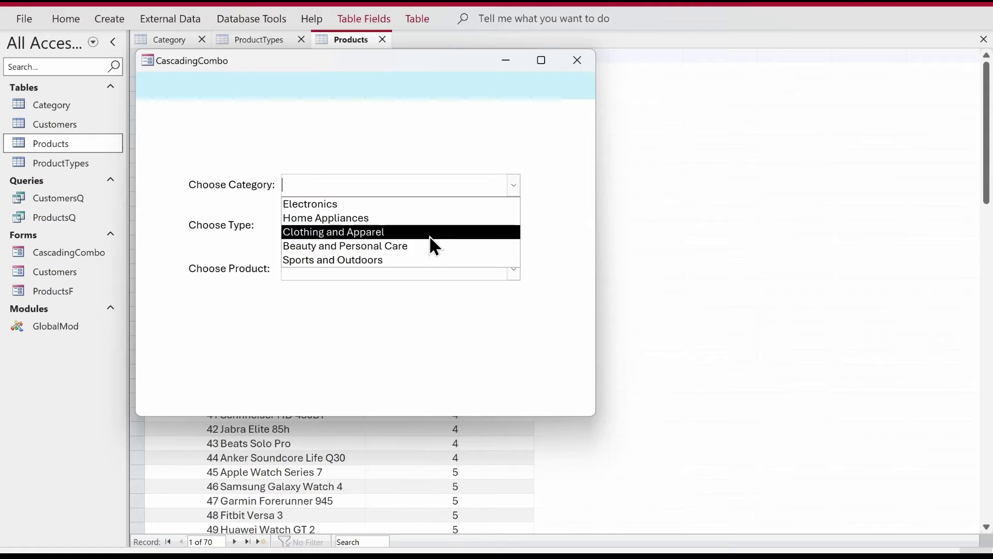
{"action": "left_click", "coordinate": [434, 129]}
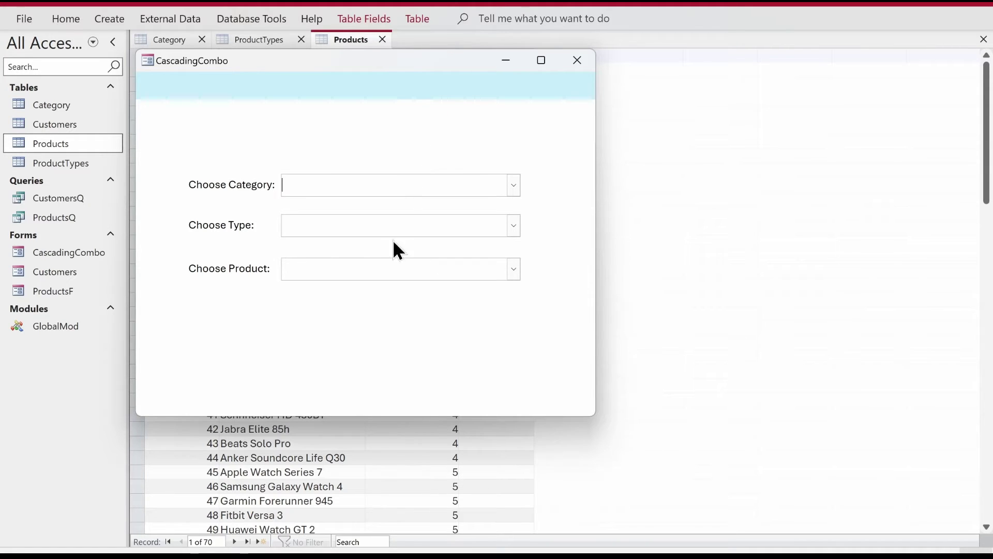
Build cboType's Row Source query with ProductTypeID, ProductType and CategoryID from ProductTypes, and save it.
{"action": "right_click", "coordinate": [407, 118]}
{"action": "left_click", "coordinate": [421, 157]}
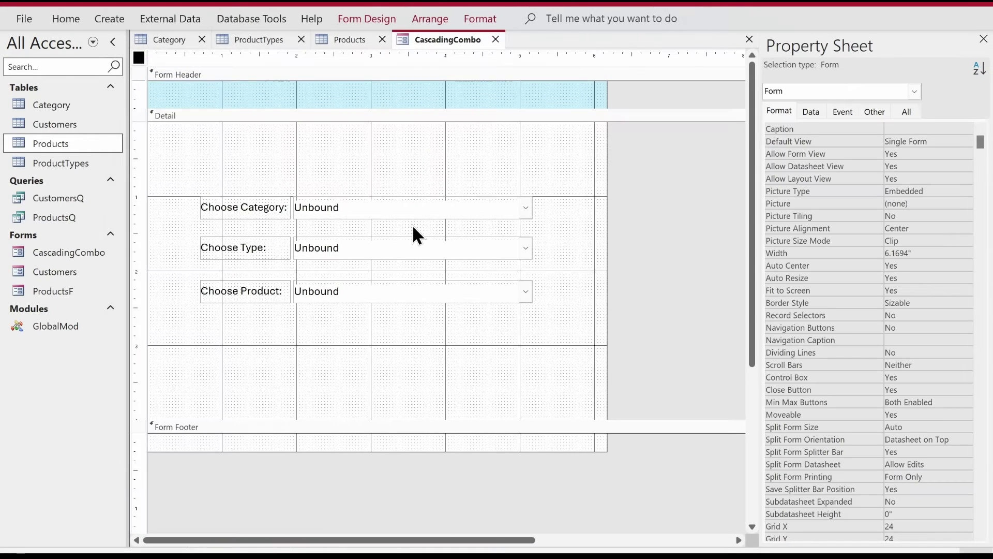
{"action": "left_click", "coordinate": [412, 247]}
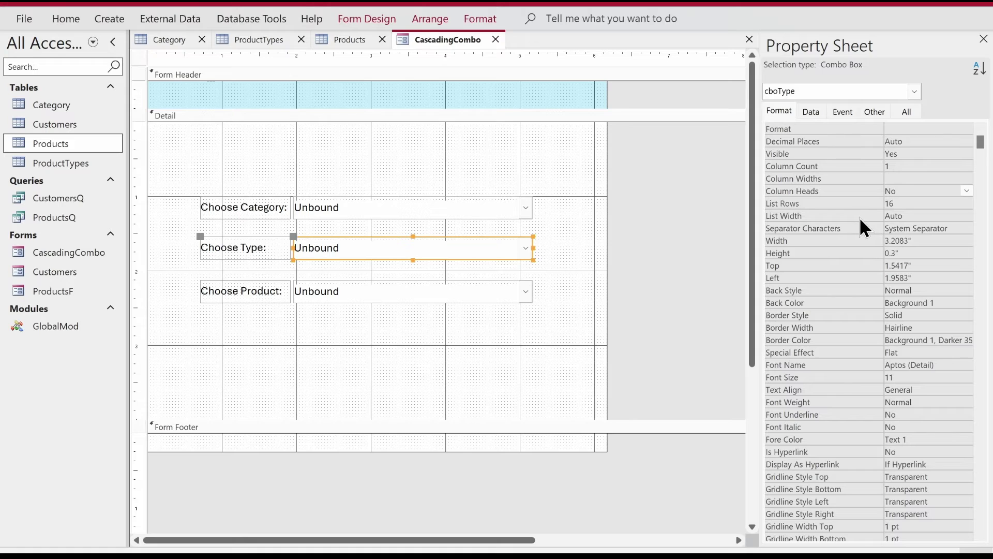
{"action": "left_click", "coordinate": [815, 112]}
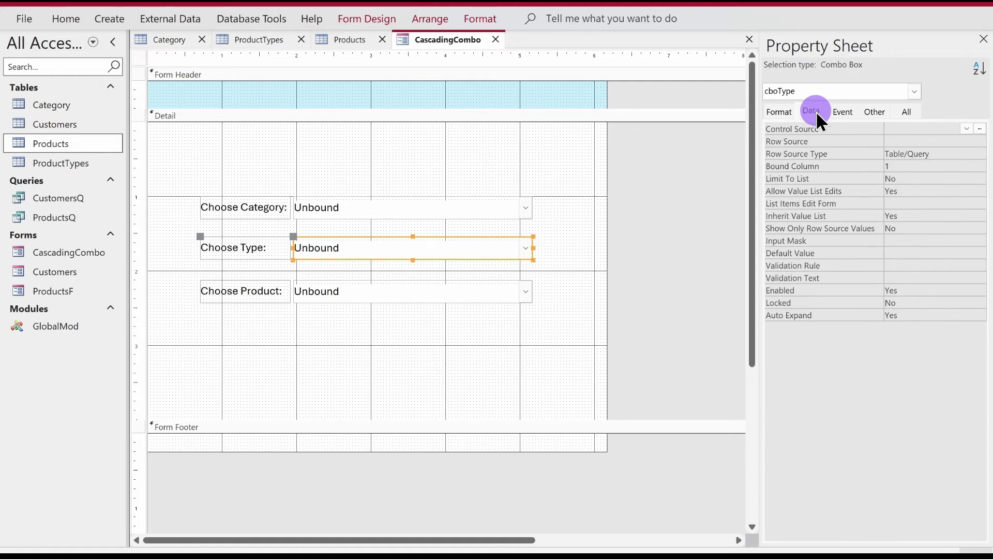
{"action": "left_click", "coordinate": [898, 142]}
{"action": "left_click", "coordinate": [980, 142]}
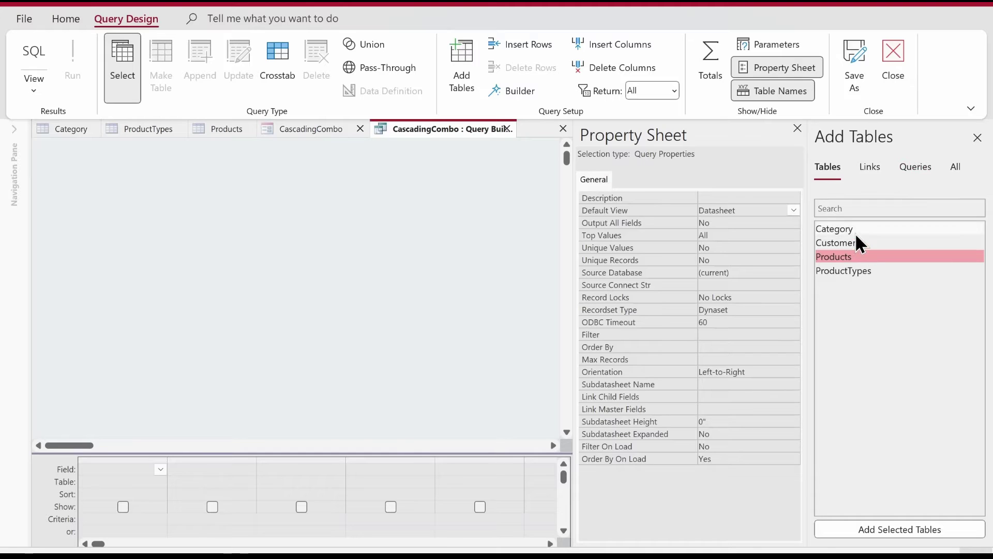
{"action": "double_click", "coordinate": [847, 270]}
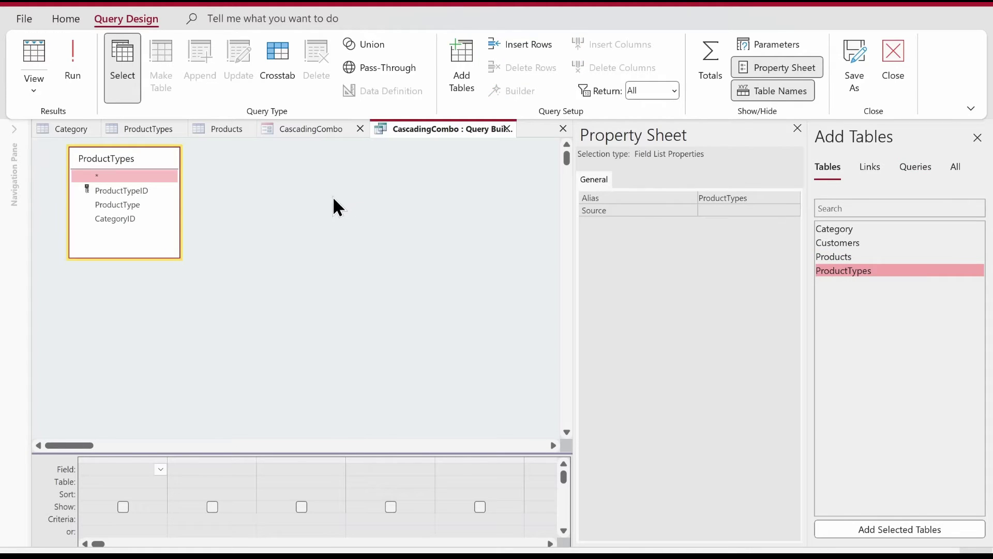
{"action": "double_click", "coordinate": [102, 193]}
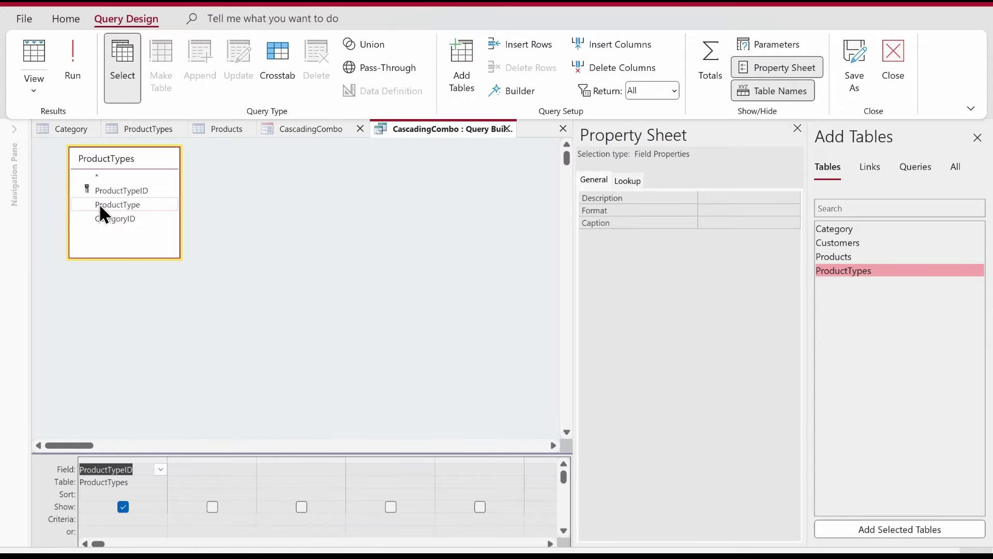
{"action": "double_click", "coordinate": [98, 202]}
{"action": "left_click", "coordinate": [103, 214]}
{"action": "double_click", "coordinate": [103, 214]}
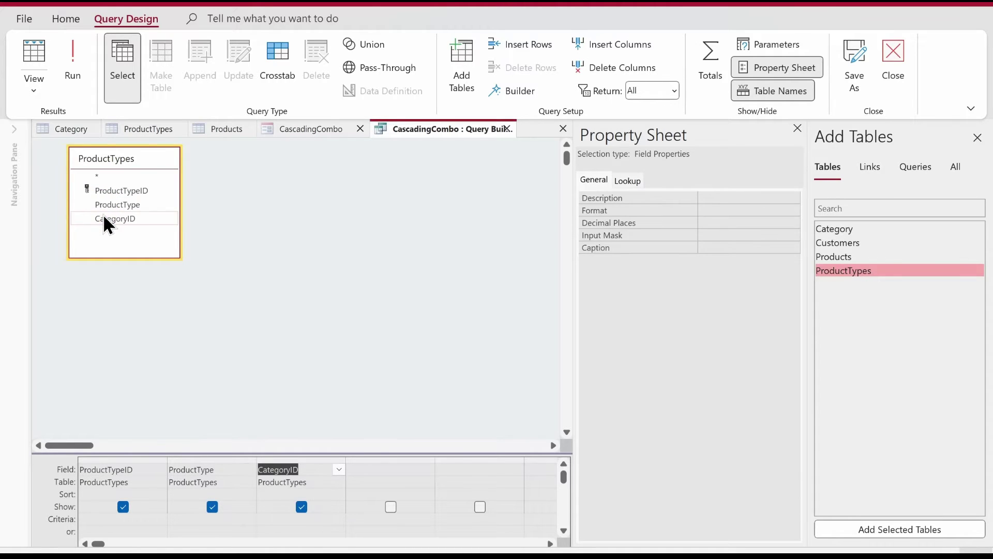
{"action": "right_click", "coordinate": [436, 125]}
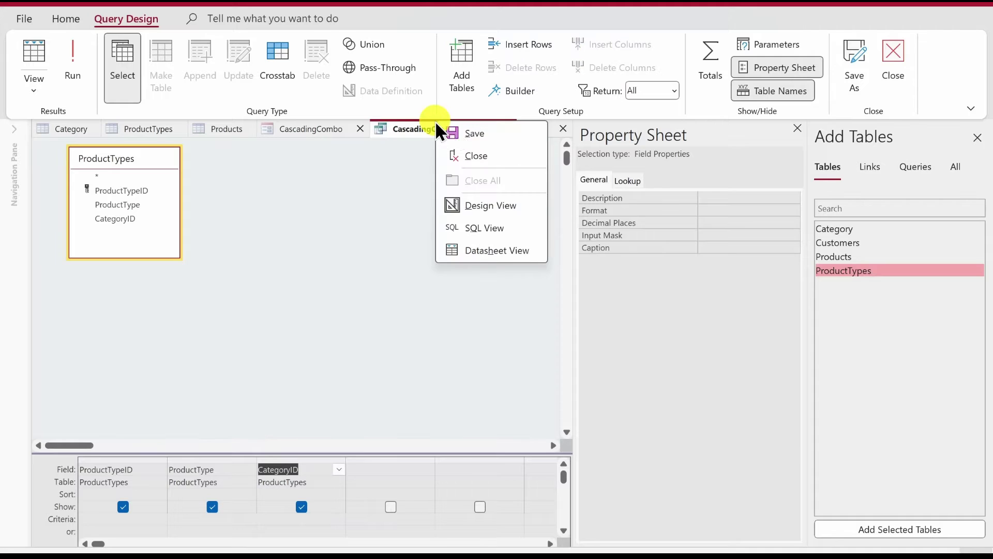
{"action": "left_click", "coordinate": [472, 134]}
{"action": "left_click", "coordinate": [507, 129]}
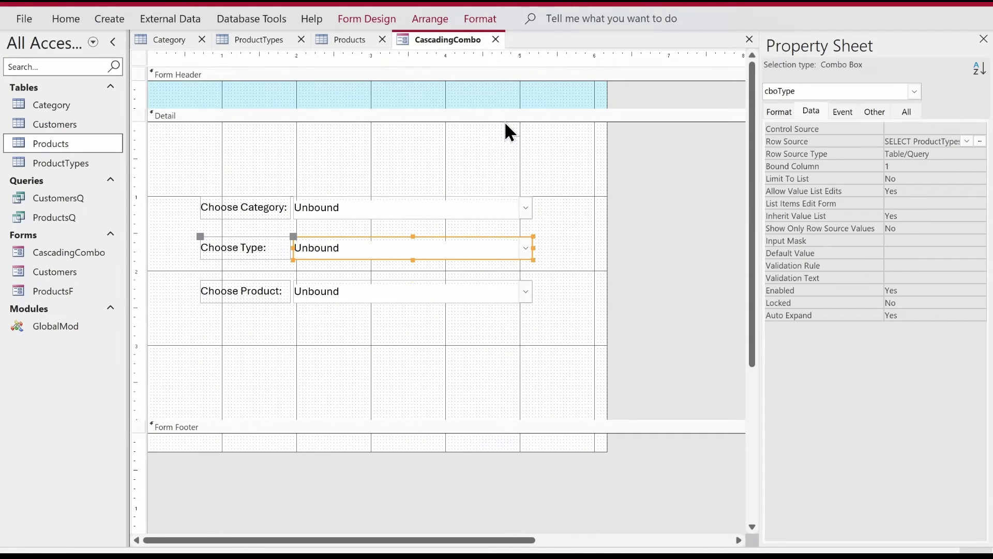
Give cboType 3 columns with widths that hide the ID columns, showing only the type name.
{"action": "left_click", "coordinate": [781, 110]}
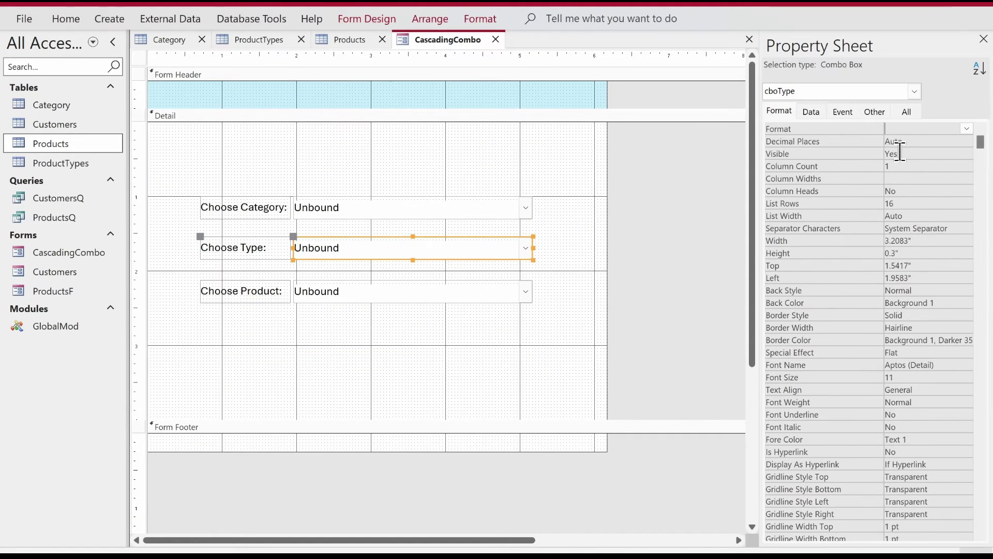
{"action": "left_click", "coordinate": [849, 160]}
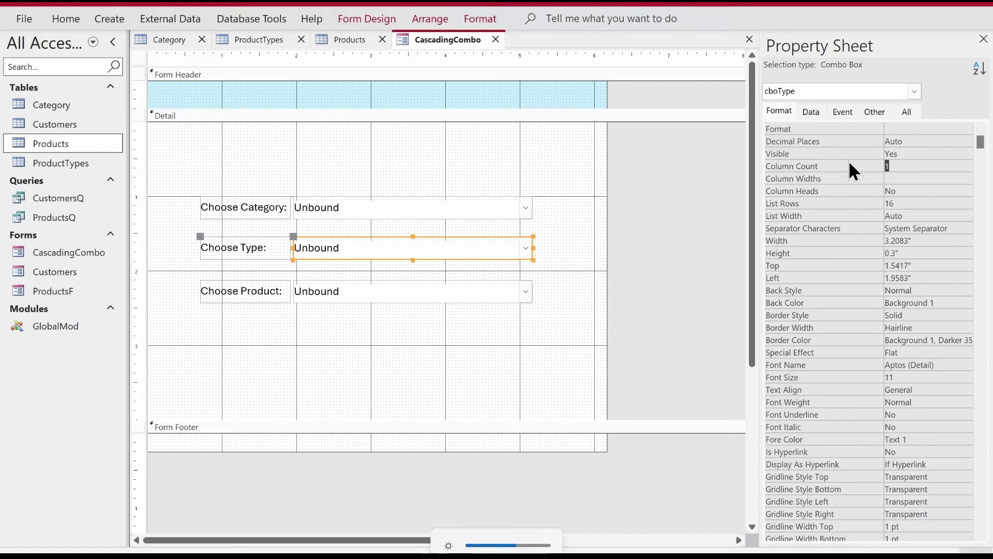
{"action": "left_click", "coordinate": [880, 165]}
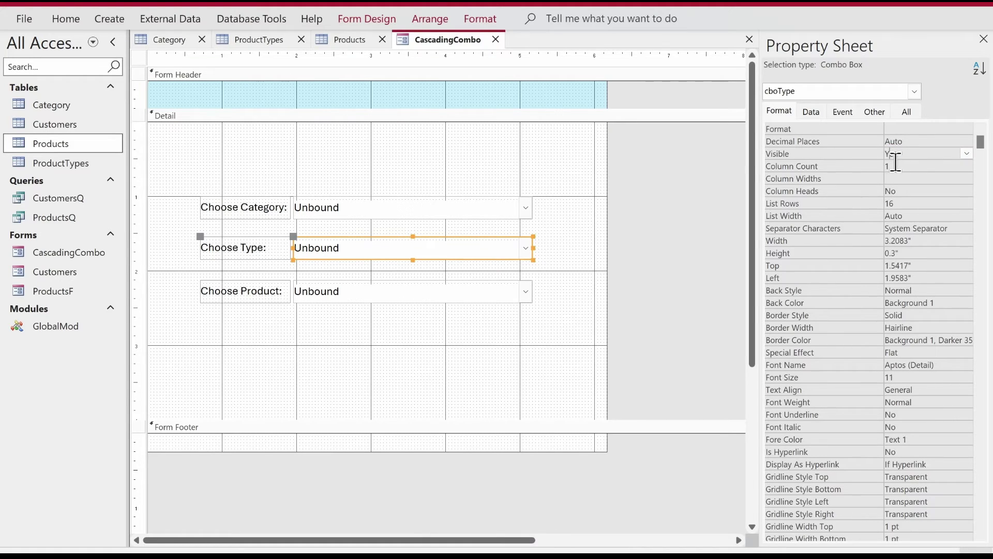
{"action": "double_click", "coordinate": [879, 165]}
{"action": "left_click", "coordinate": [905, 179]}
{"action": "type", "text": "0\";1\";1"}
{"action": "key", "text": "Return"}
Build cboProducts' Row Source query with ProductID, ProductName and ProductTypeID from Products, and save it.
{"action": "left_click", "coordinate": [359, 278]}
{"action": "left_click", "coordinate": [355, 283]}
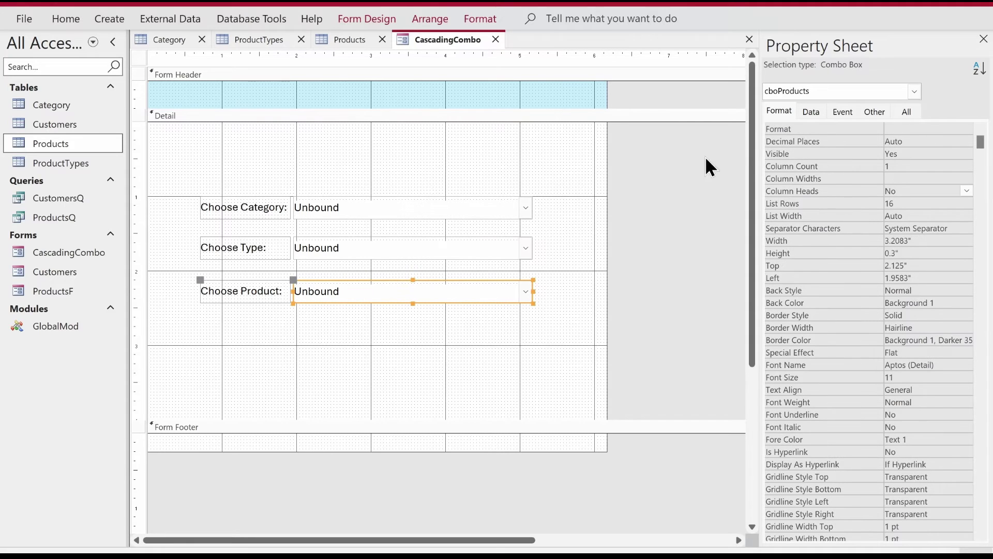
{"action": "left_click", "coordinate": [809, 111]}
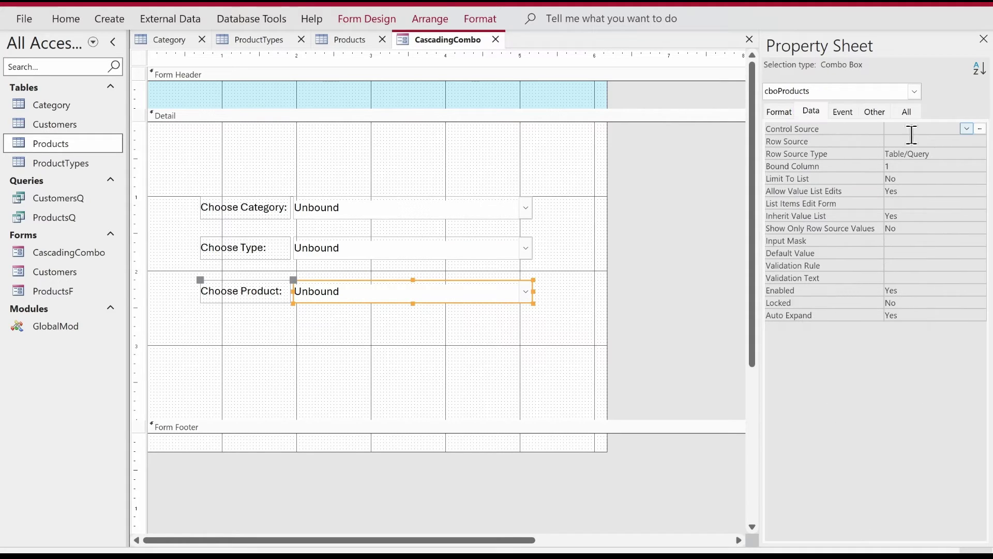
{"action": "left_click", "coordinate": [912, 141]}
{"action": "left_click", "coordinate": [980, 141]}
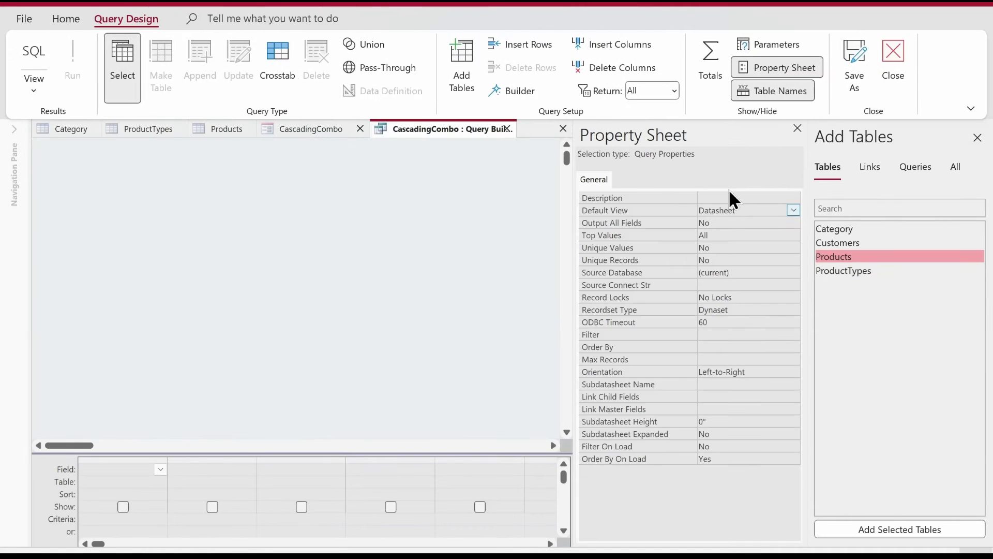
{"action": "double_click", "coordinate": [834, 256]}
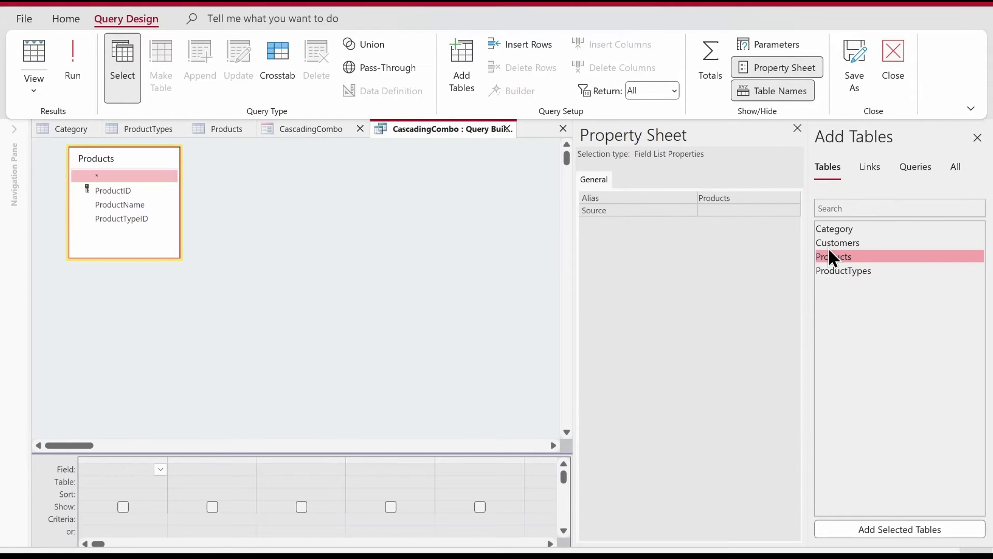
{"action": "left_click", "coordinate": [107, 189]}
{"action": "double_click", "coordinate": [108, 191]}
{"action": "double_click", "coordinate": [110, 202]}
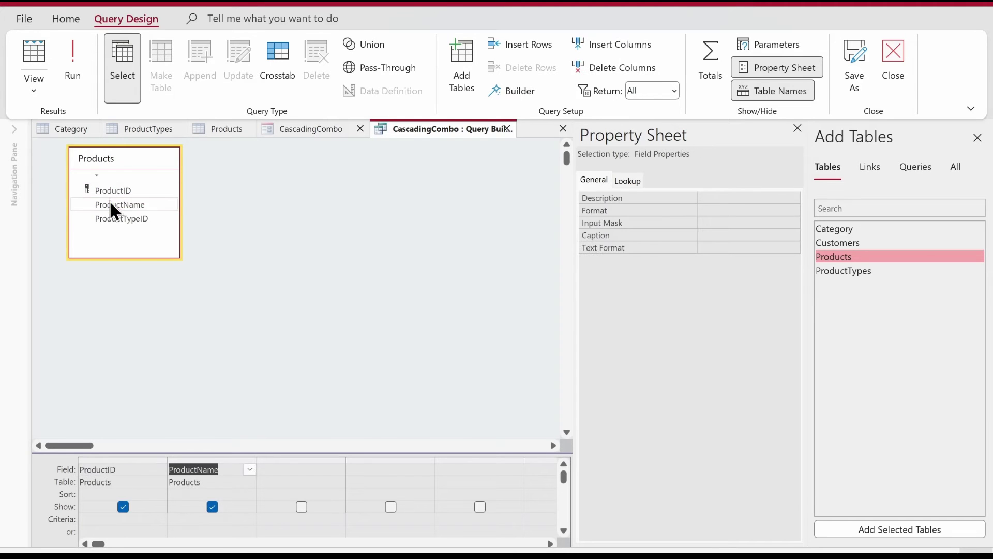
{"action": "left_click", "coordinate": [113, 218]}
{"action": "double_click", "coordinate": [114, 218]}
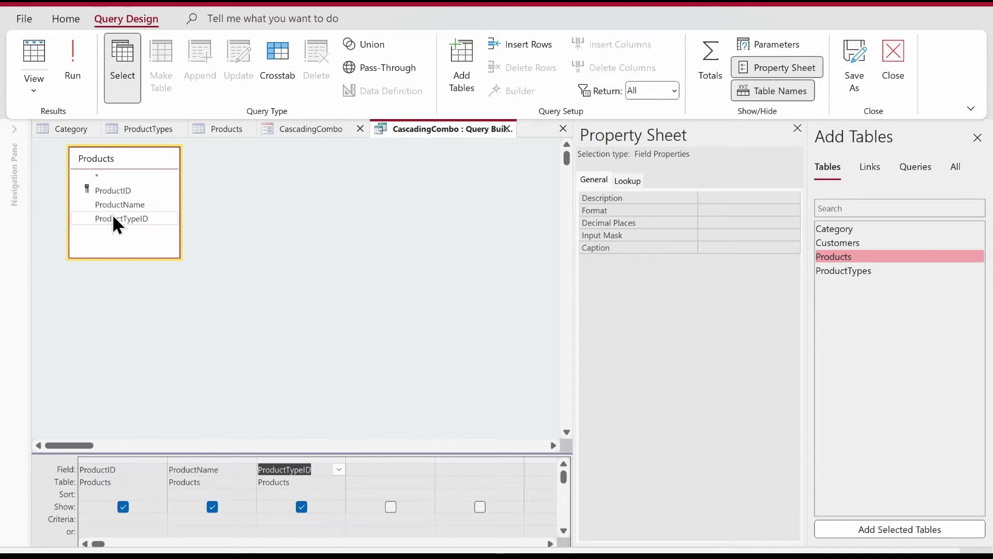
{"action": "right_click", "coordinate": [444, 127]}
{"action": "left_click", "coordinate": [459, 130]}
{"action": "left_click", "coordinate": [514, 126]}
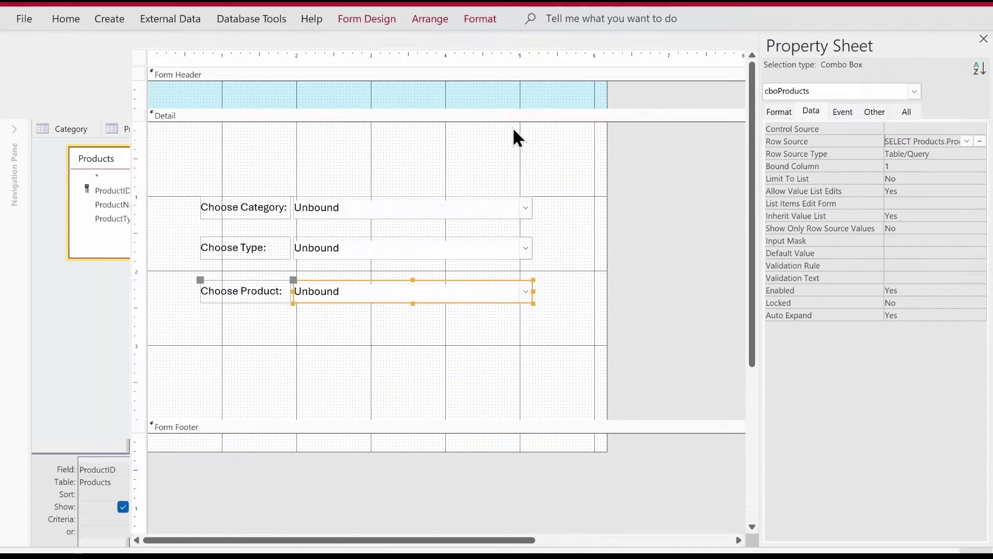
Set cboProducts' Column Count to 3 and Column Widths to 0";1";0".
{"action": "left_click", "coordinate": [779, 111]}
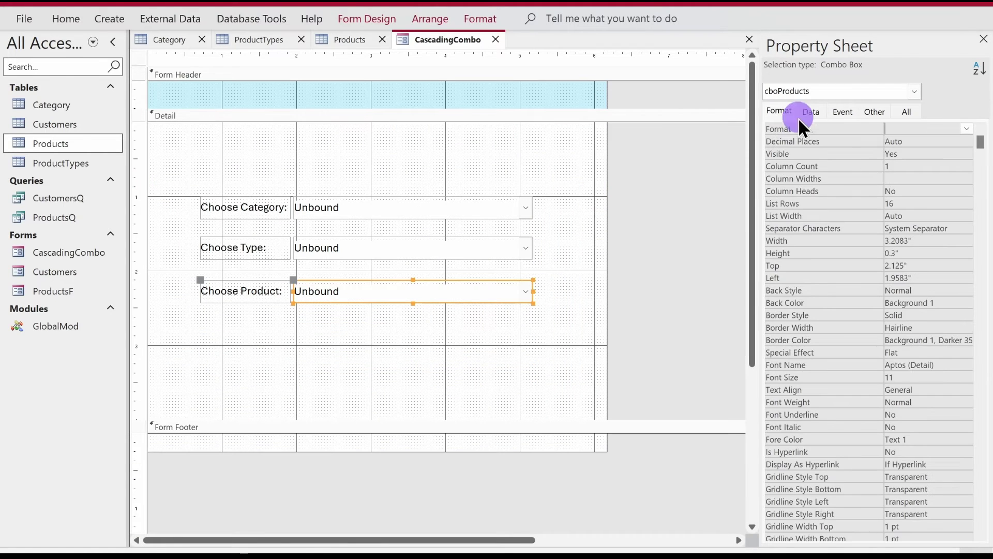
{"action": "double_click", "coordinate": [893, 163]}
{"action": "type", "text": "3"}
{"action": "key", "text": "Return"}
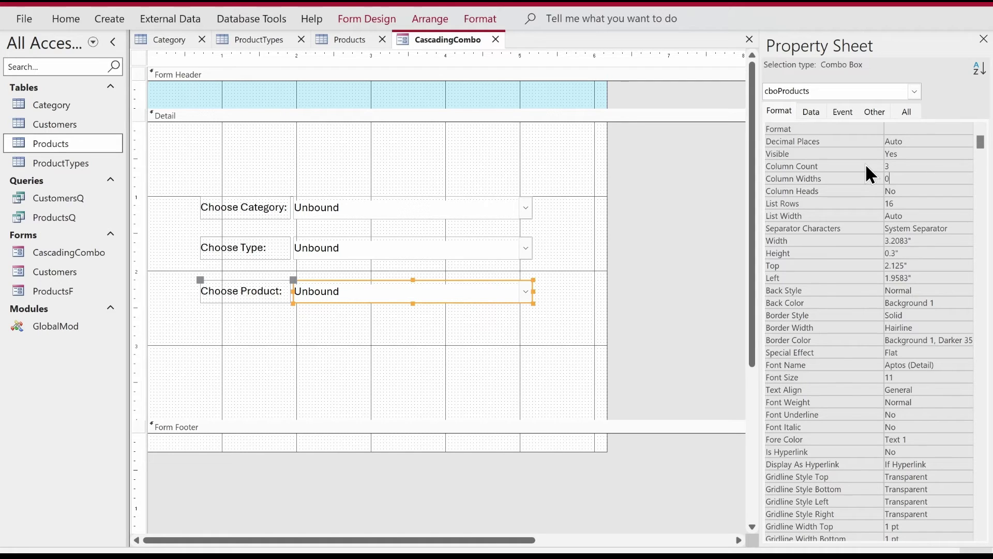
{"action": "type", "text": "0\";1\";"}
{"action": "type", "text": "0"}
{"action": "key", "text": "Return"}
Run the form in Form View and choose Electronics as category and Headphones as type.
{"action": "right_click", "coordinate": [437, 36]}
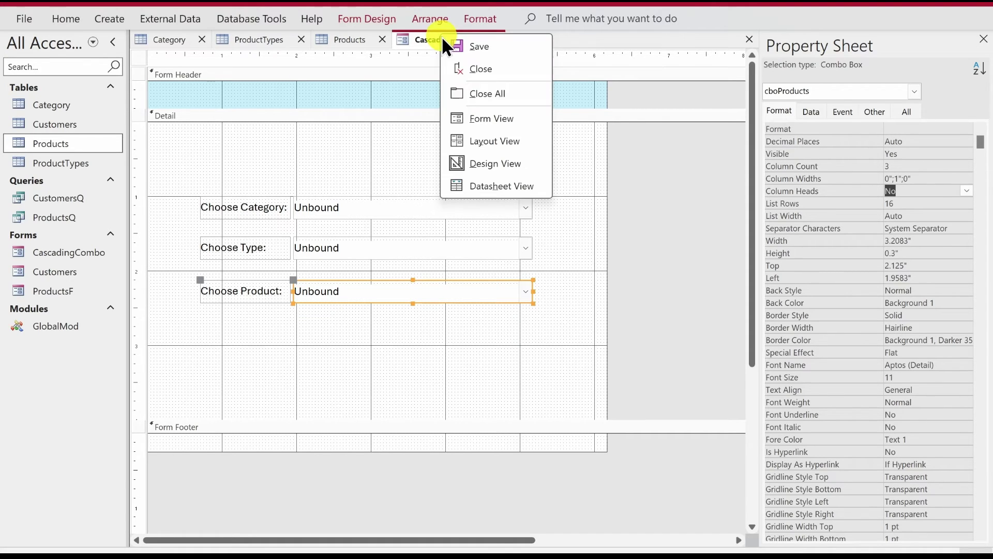
{"action": "left_click", "coordinate": [468, 119]}
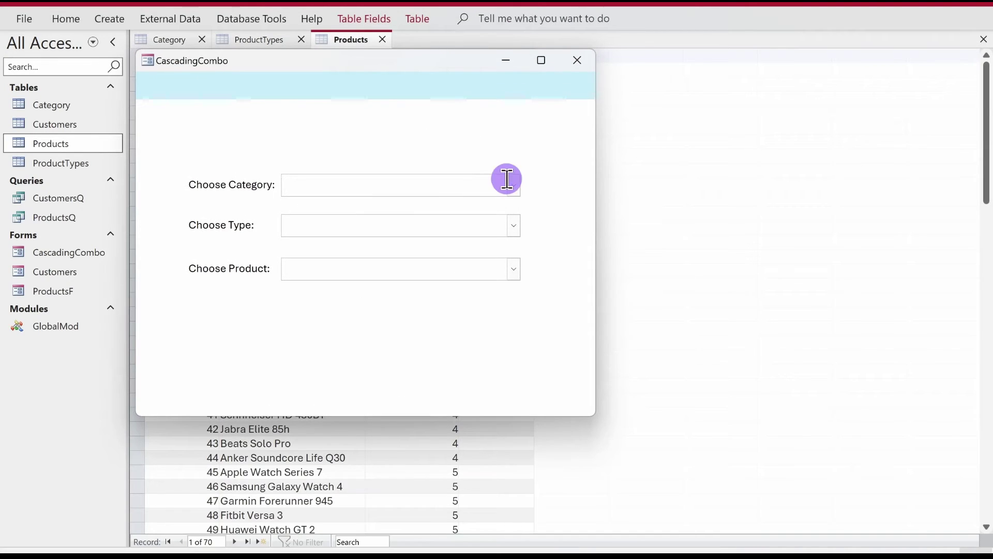
{"action": "left_click", "coordinate": [515, 190]}
{"action": "left_click", "coordinate": [509, 181]}
{"action": "left_click", "coordinate": [510, 182]}
{"action": "left_click", "coordinate": [490, 207]}
{"action": "left_click", "coordinate": [511, 226]}
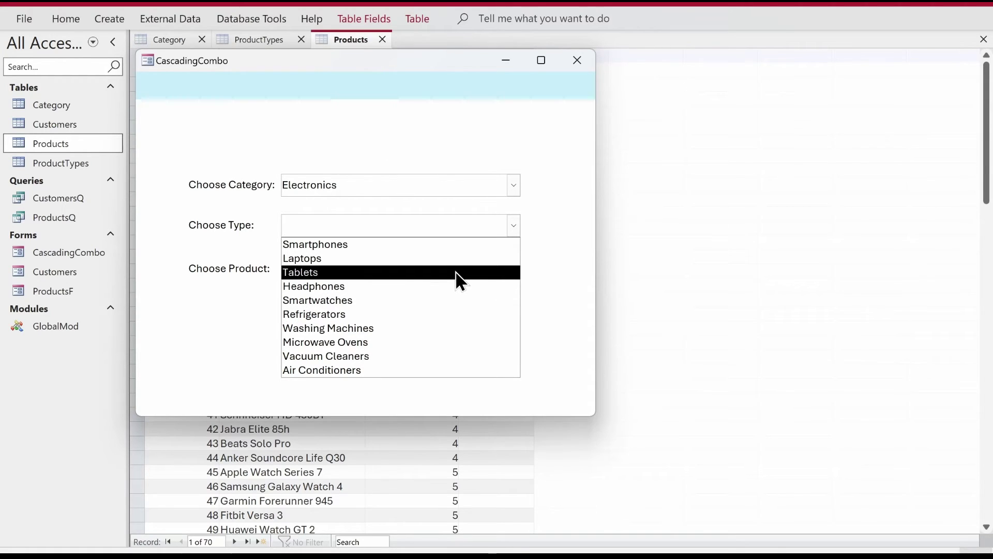
{"action": "left_click", "coordinate": [434, 290]}
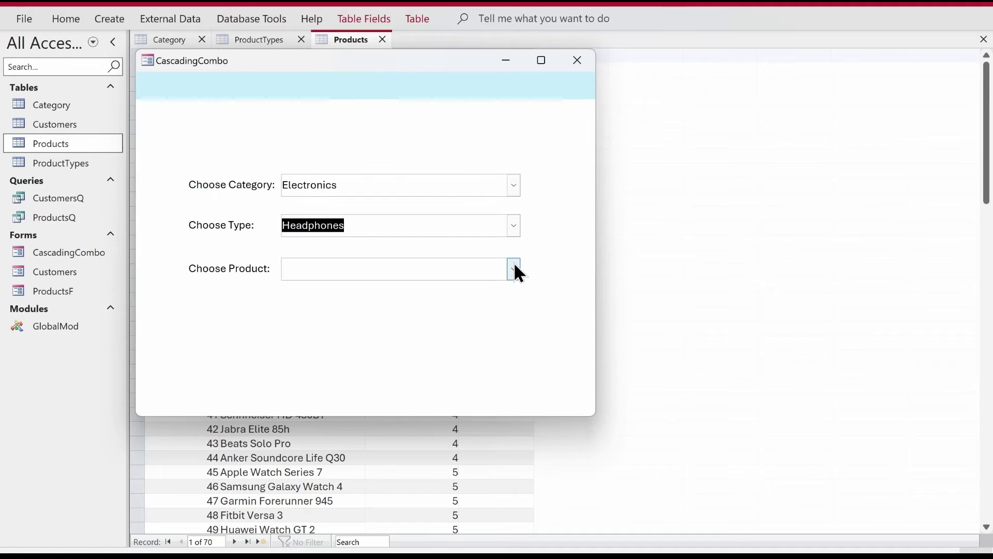
Scroll the still-unfiltered product list to the top and choose OnePlus 9.
{"action": "left_click", "coordinate": [514, 268]}
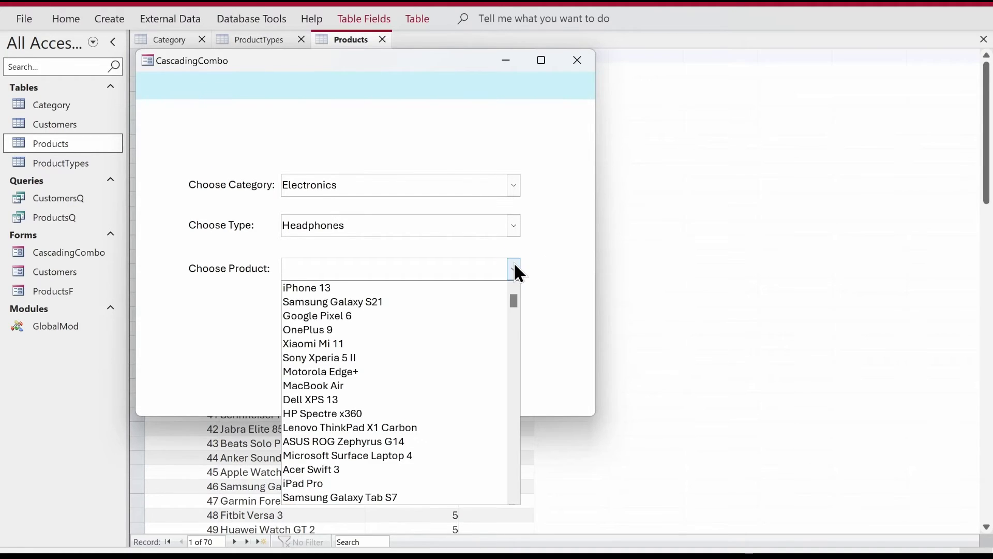
{"action": "scroll", "coordinate": [518, 356], "scroll_direction": "down", "scroll_amount": 15}
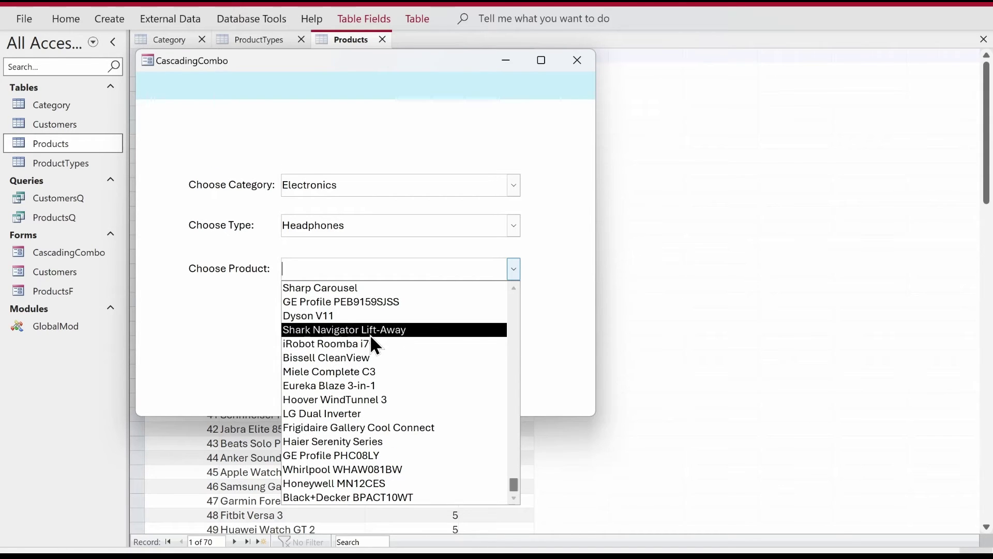
{"action": "left_click", "coordinate": [510, 293]}
{"action": "left_click", "coordinate": [509, 293]}
{"action": "left_click", "coordinate": [509, 293]}
{"action": "left_click", "coordinate": [509, 294]}
{"action": "left_click", "coordinate": [510, 294]}
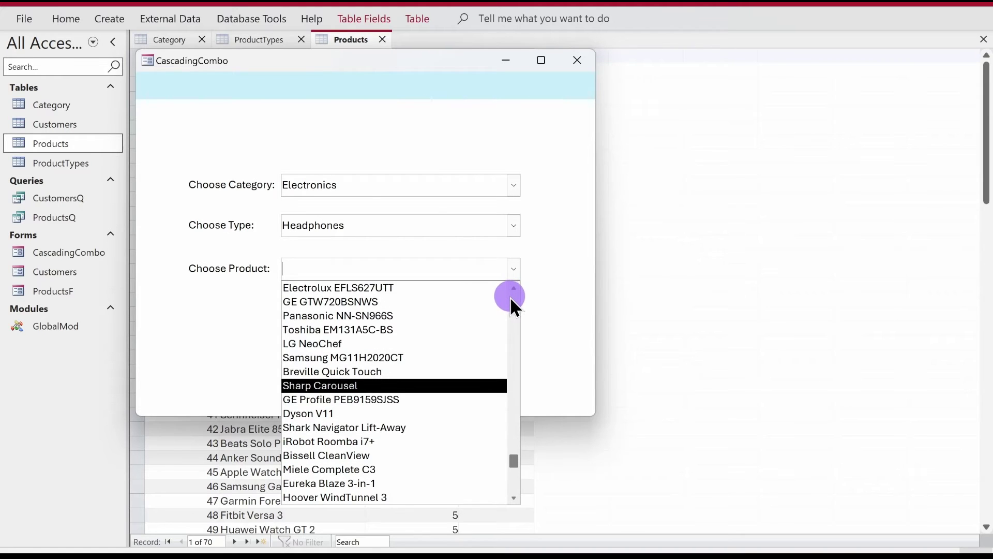
{"action": "left_click", "coordinate": [515, 309]}
{"action": "left_click", "coordinate": [514, 308]}
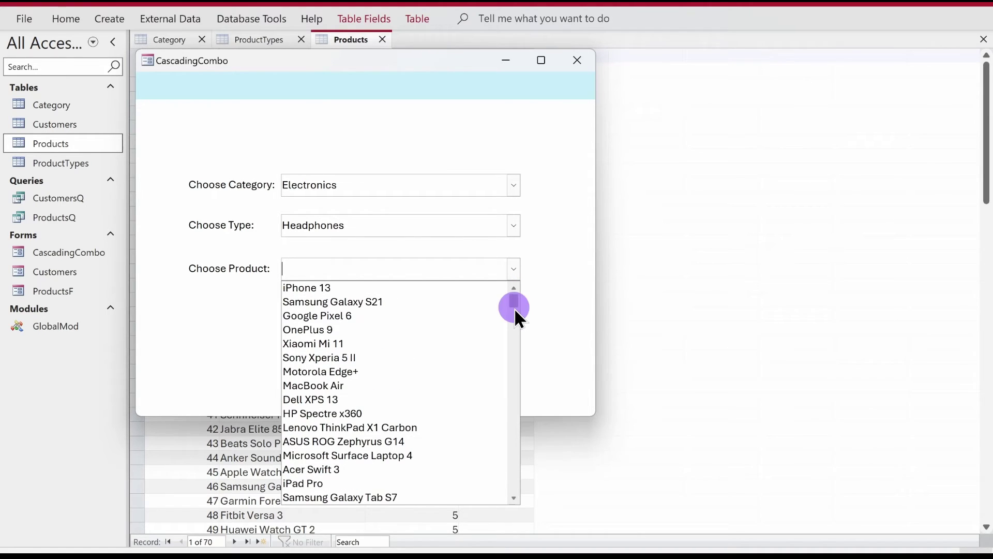
{"action": "left_click", "coordinate": [346, 330]}
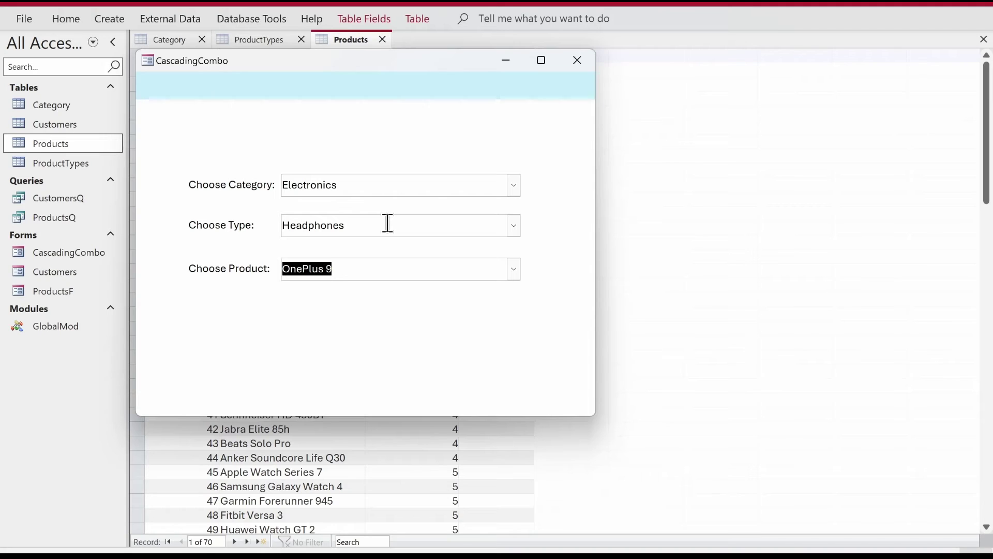
In Design View, select cboCategory and bring up the builder choices for its After Update event.
{"action": "right_click", "coordinate": [407, 82]}
{"action": "left_click", "coordinate": [429, 124]}
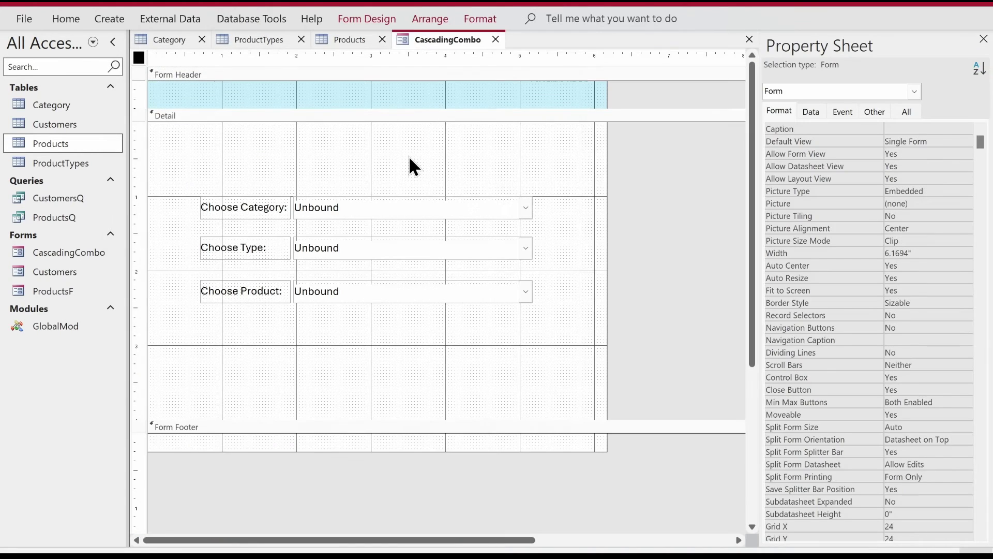
{"action": "left_click", "coordinate": [371, 209]}
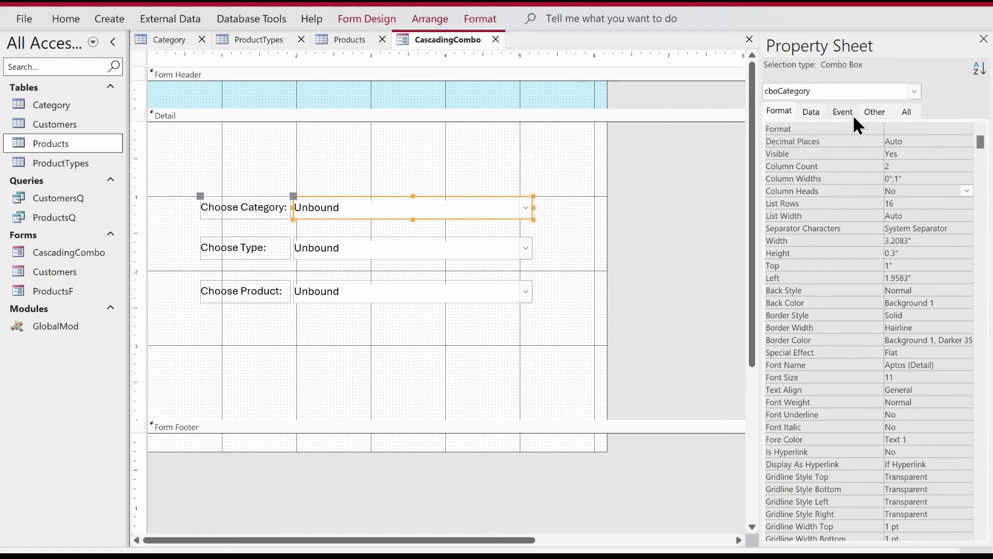
{"action": "left_click", "coordinate": [851, 115]}
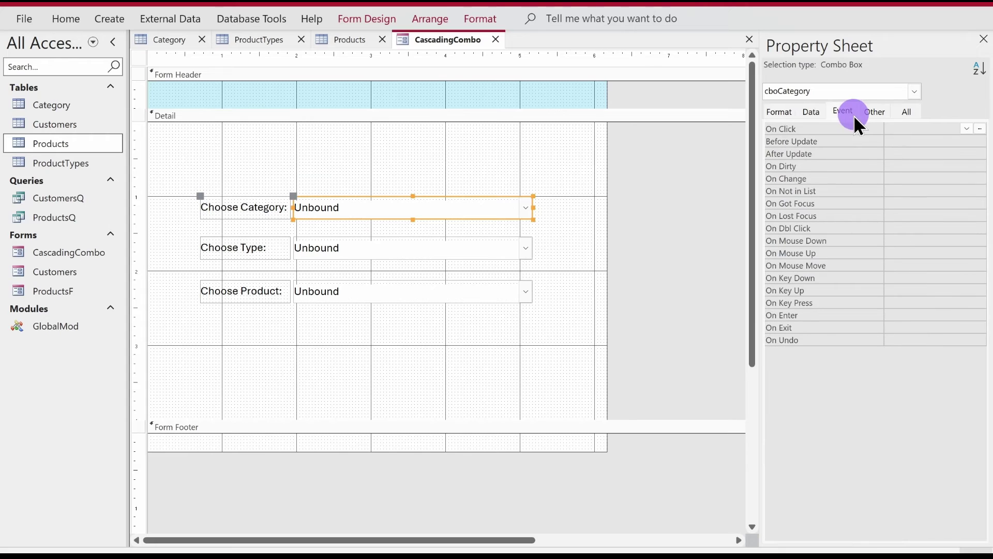
{"action": "left_click", "coordinate": [905, 153]}
{"action": "left_click", "coordinate": [980, 154]}
Use Code Builder to write Me.cboType.Requery inside cboCategory_AfterUpdate.
{"action": "double_click", "coordinate": [427, 153]}
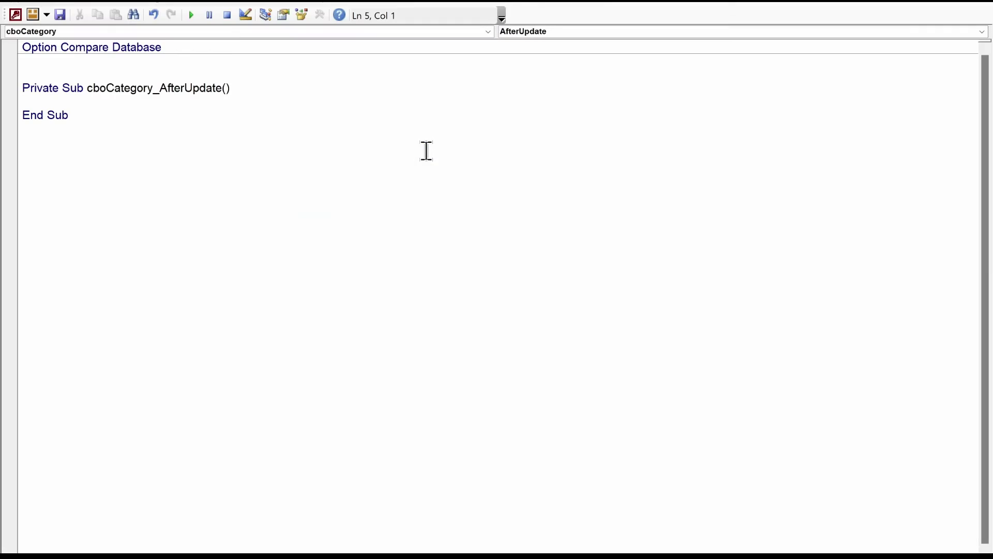
{"action": "key", "text": "Return"}
{"action": "type", "text": "me.cboType."}
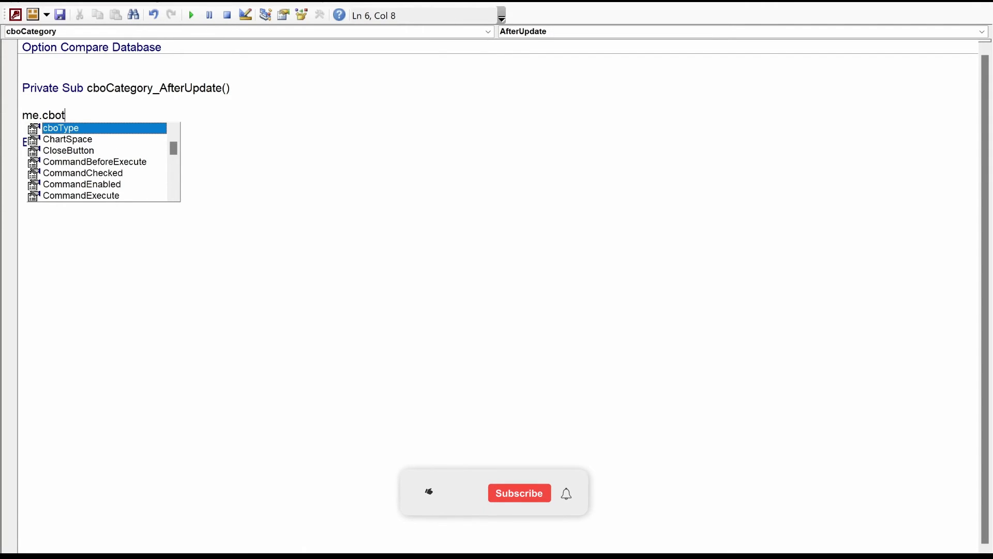
{"action": "type", "text": "r"}
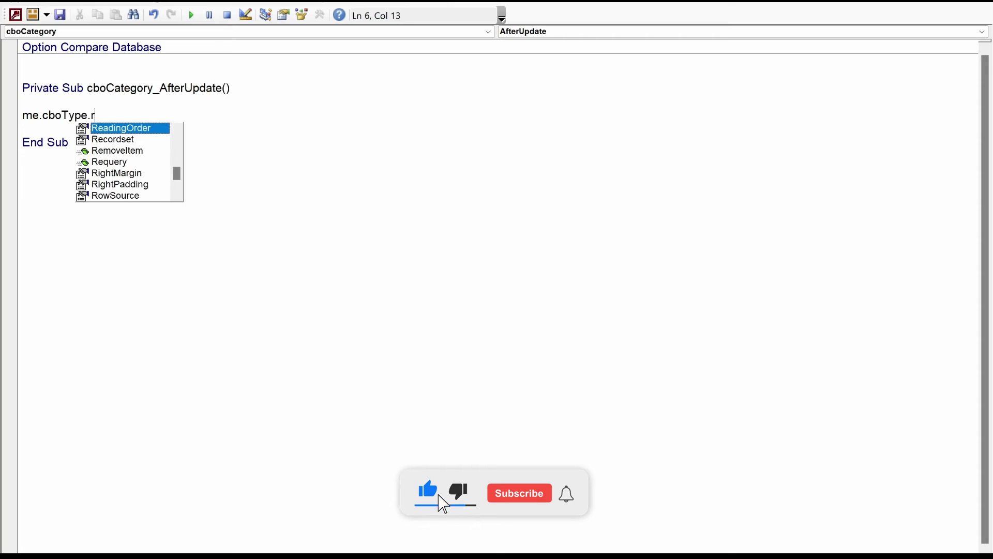
{"action": "type", "text": "q"}
{"action": "key", "text": "BackSpace"}
{"action": "type", "text": "eq"}
{"action": "key", "text": "ctrl+space"}
{"action": "left_click", "coordinate": [450, 144]}
Back in Access, run the form, pick Home Appliances, and inspect the unfiltered Type list.
{"action": "key", "text": "alt+F11"}
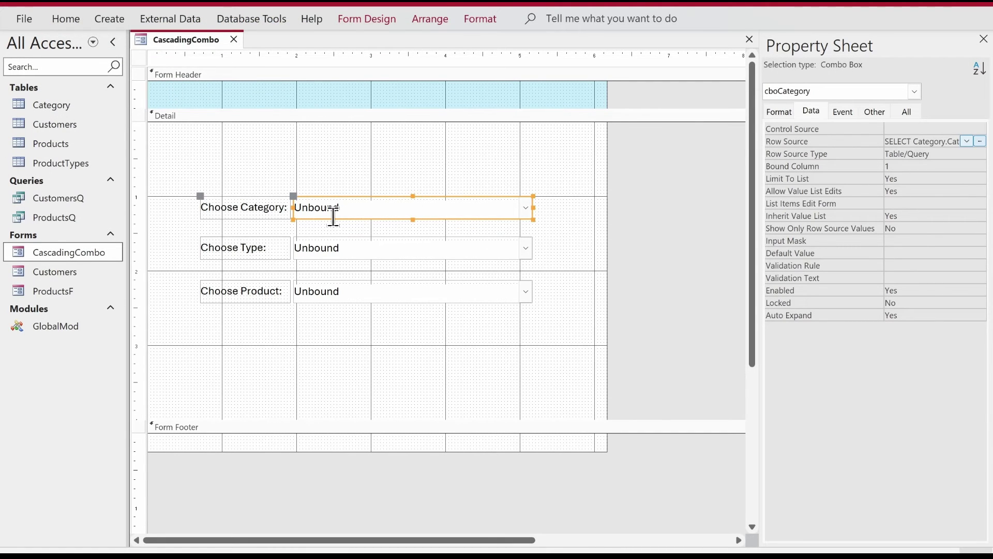
{"action": "right_click", "coordinate": [156, 41]}
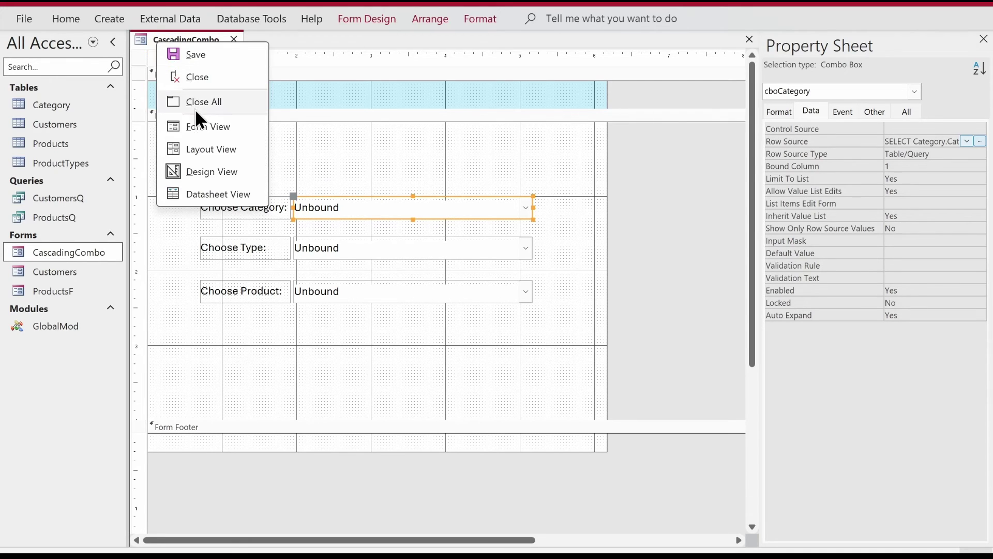
{"action": "left_click", "coordinate": [195, 123]}
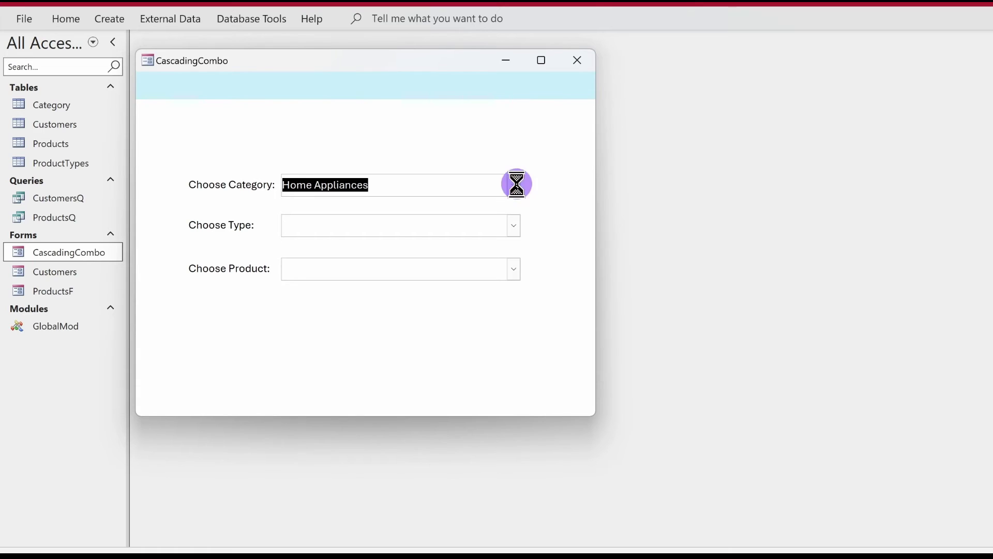
{"action": "left_click", "coordinate": [515, 184]}
{"action": "left_click", "coordinate": [477, 216]}
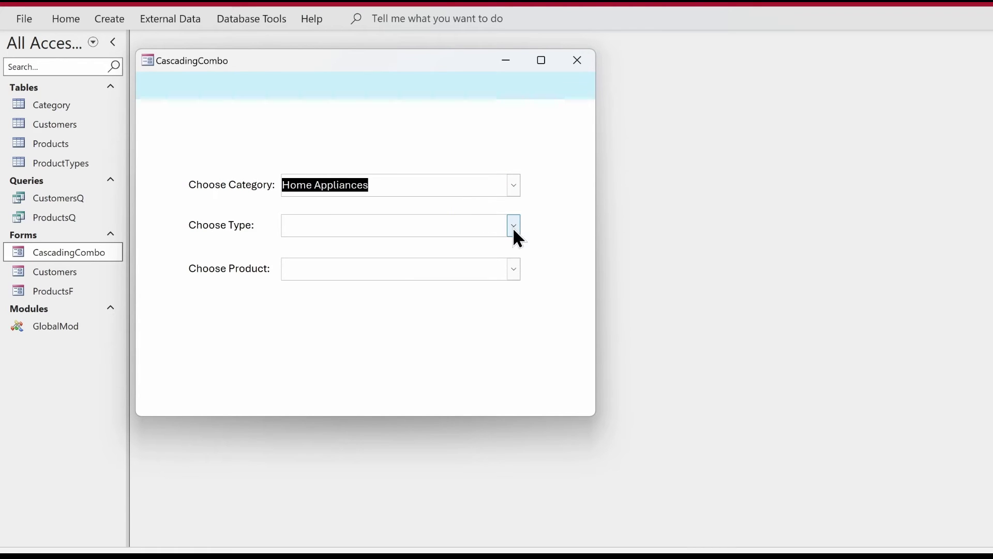
{"action": "left_click", "coordinate": [514, 229]}
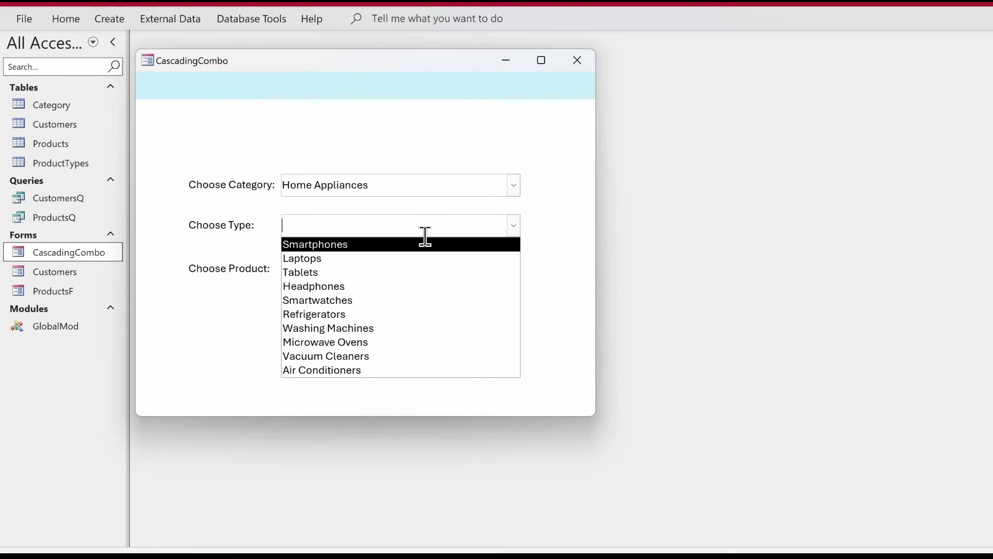
{"action": "left_click", "coordinate": [415, 148]}
In Design View, open cboType's row source query in the Query Builder and enlarge the grid.
{"action": "right_click", "coordinate": [415, 150]}
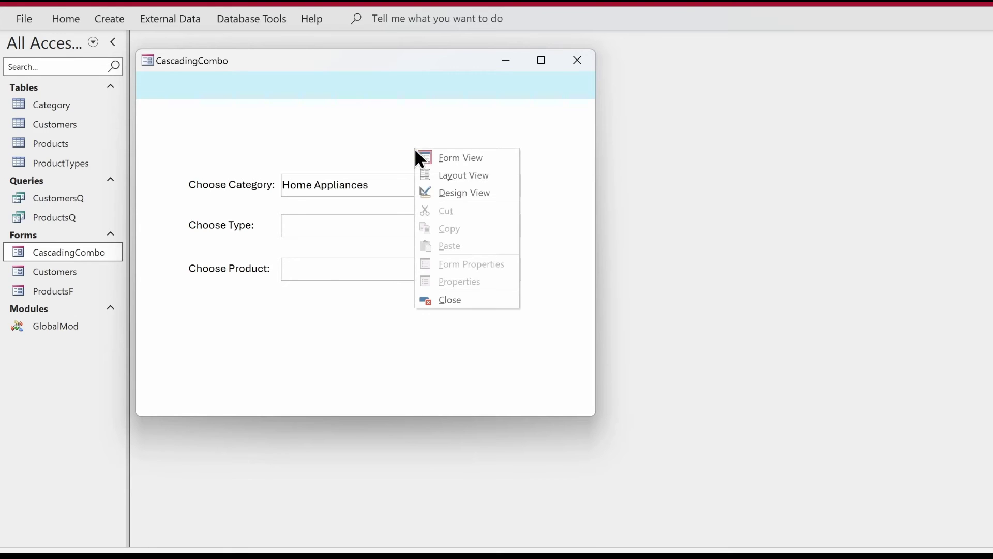
{"action": "left_click", "coordinate": [444, 192]}
{"action": "left_click", "coordinate": [373, 247]}
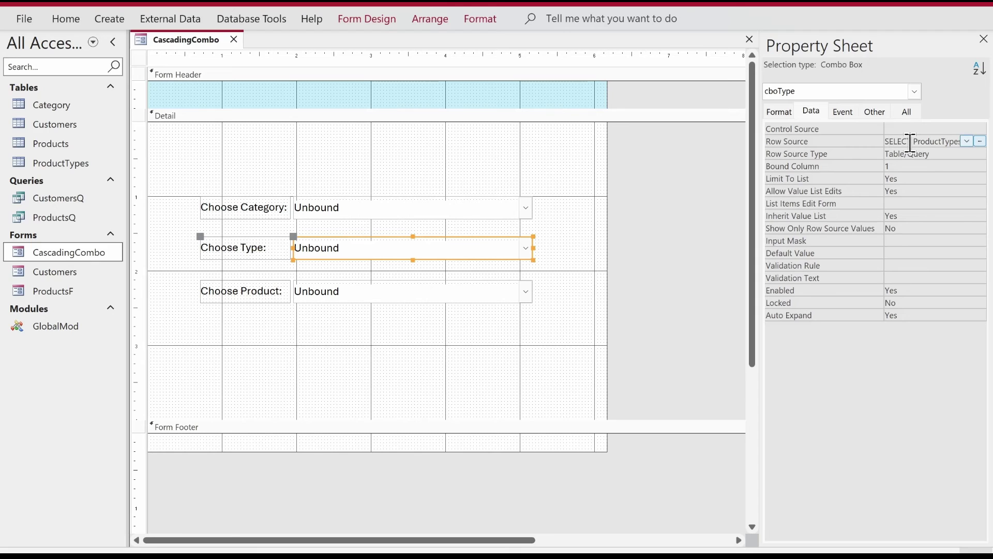
{"action": "left_click", "coordinate": [980, 142]}
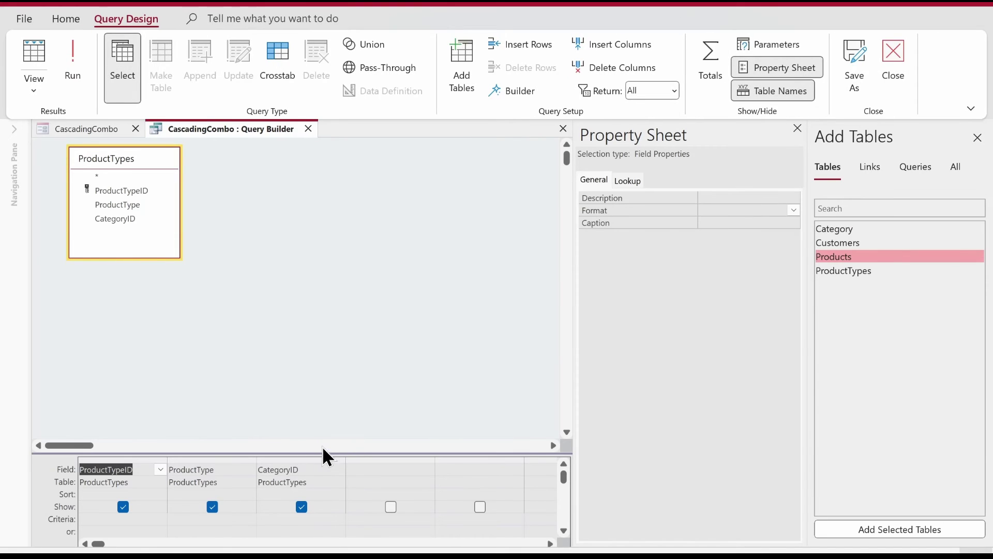
{"action": "left_click_drag", "start_coordinate": [321, 452], "coordinate": [310, 350]}
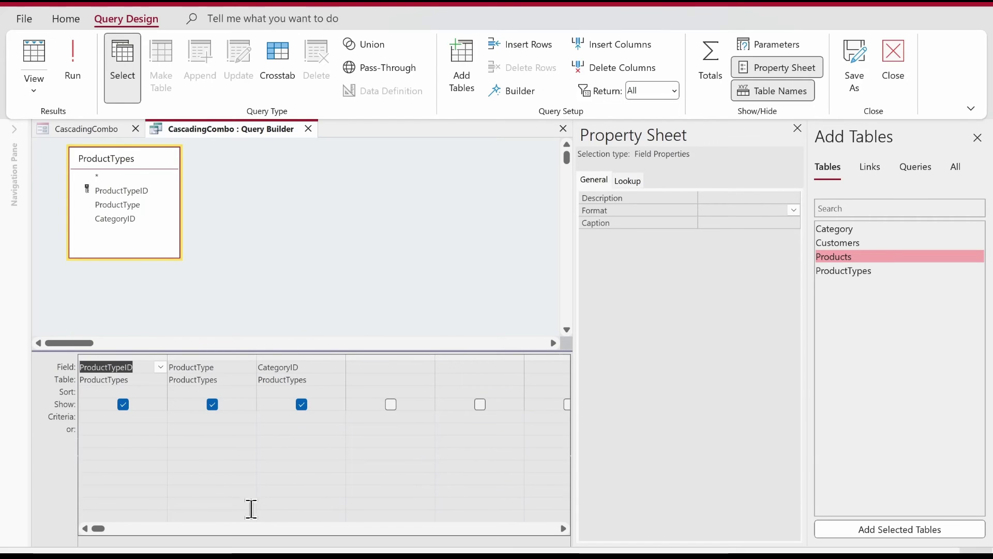
Set the CategoryID criterion to [Forms]![CascadingCombo]![cboCategory], then save and close the query.
{"action": "left_click", "coordinate": [268, 414]}
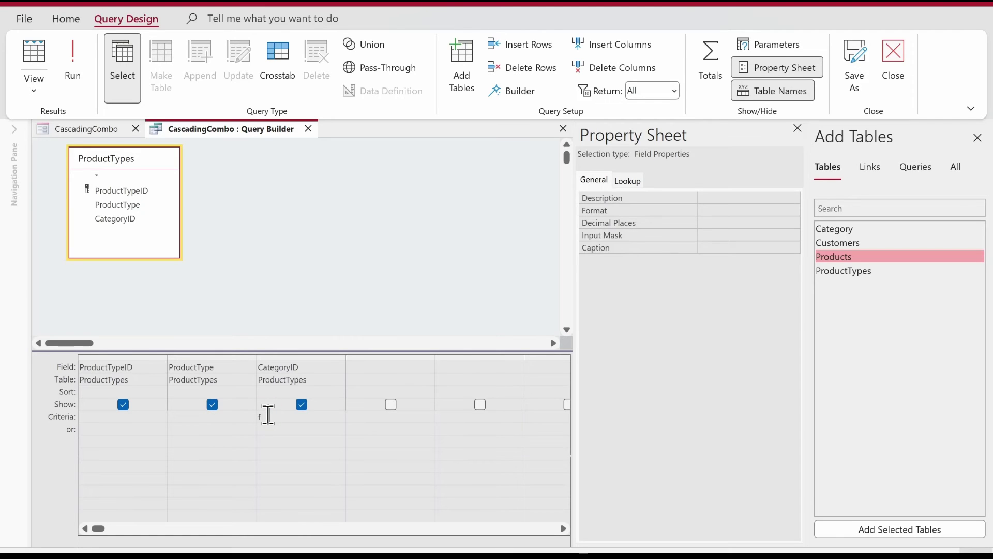
{"action": "type", "text": "forms"}
{"action": "key", "text": "Tab"}
{"action": "type", "text": "!"}
{"action": "key", "text": "Tab"}
{"action": "type", "text": "!"}
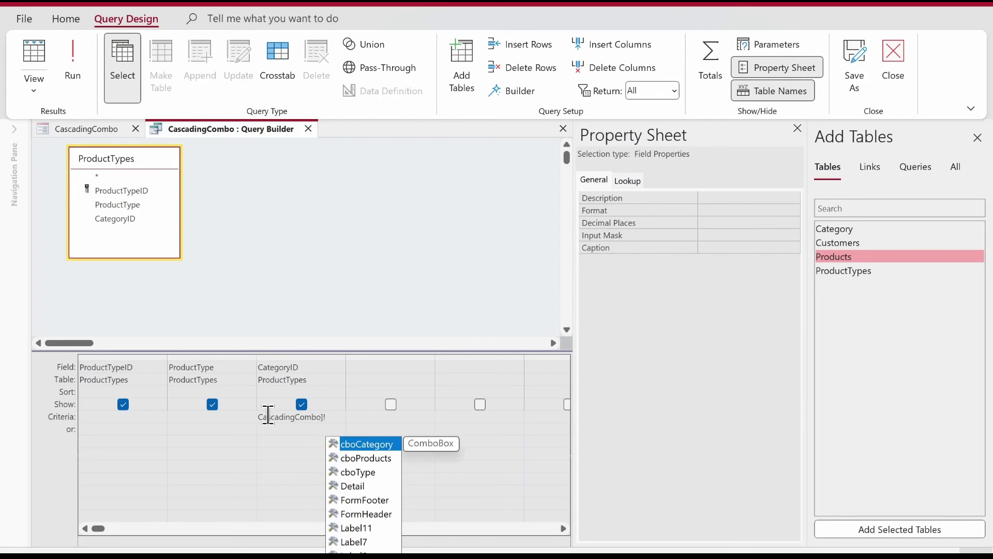
{"action": "type", "text": "cboC"}
{"action": "key", "text": "Tab"}
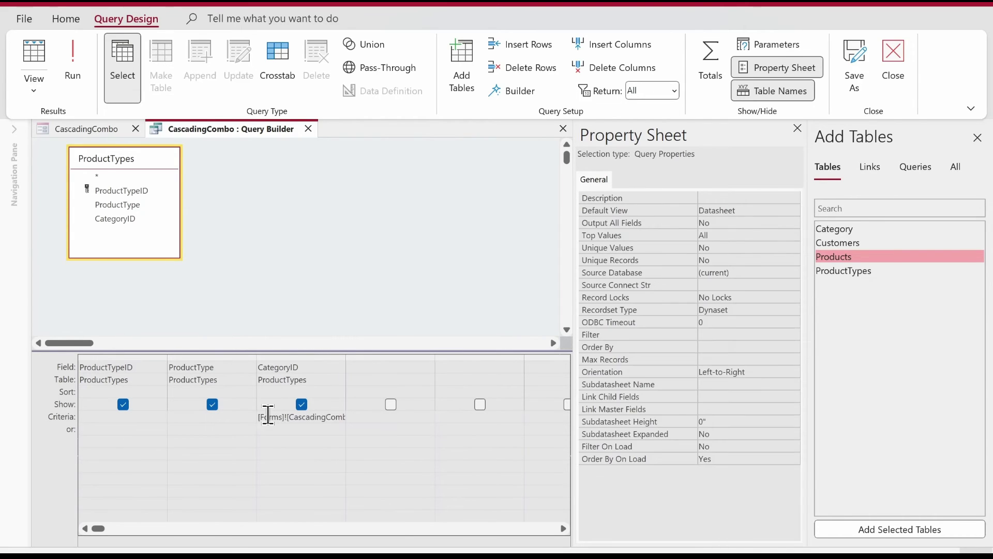
{"action": "right_click", "coordinate": [238, 128]}
{"action": "left_click", "coordinate": [253, 147]}
Open cboProducts' row source query and set ProductTypeID criterion to [Forms]![CascadingCombo]![cboType].
{"action": "left_click", "coordinate": [309, 129]}
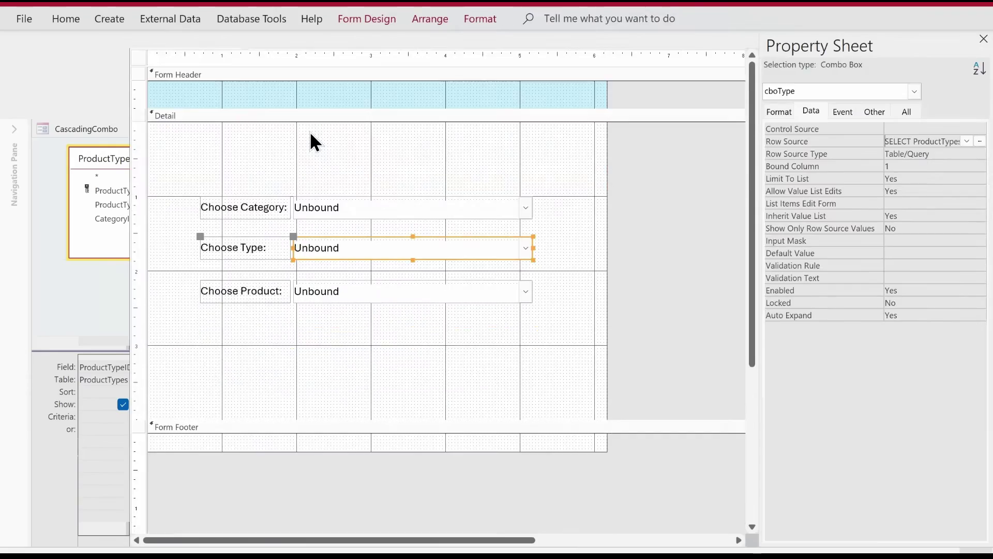
{"action": "left_click", "coordinate": [371, 288]}
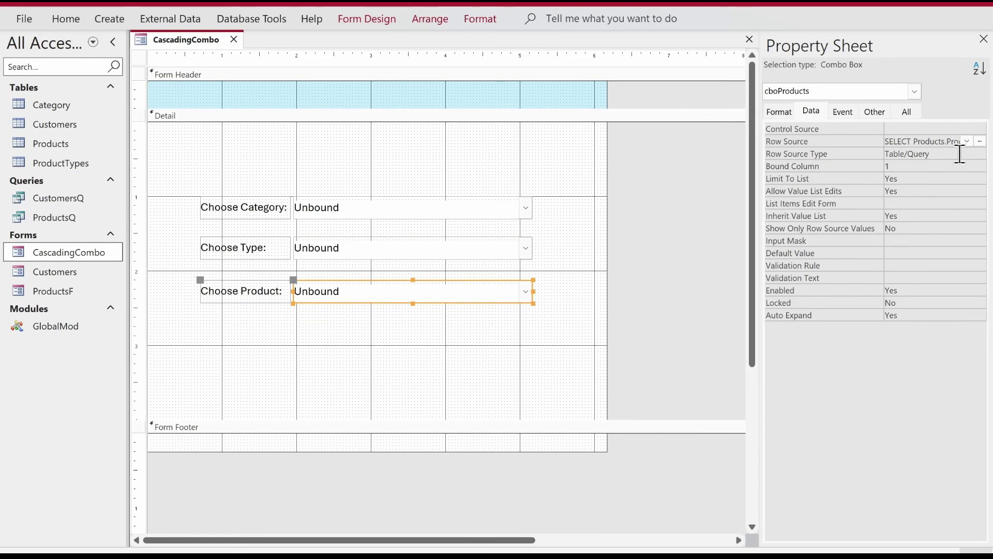
{"action": "left_click", "coordinate": [981, 143]}
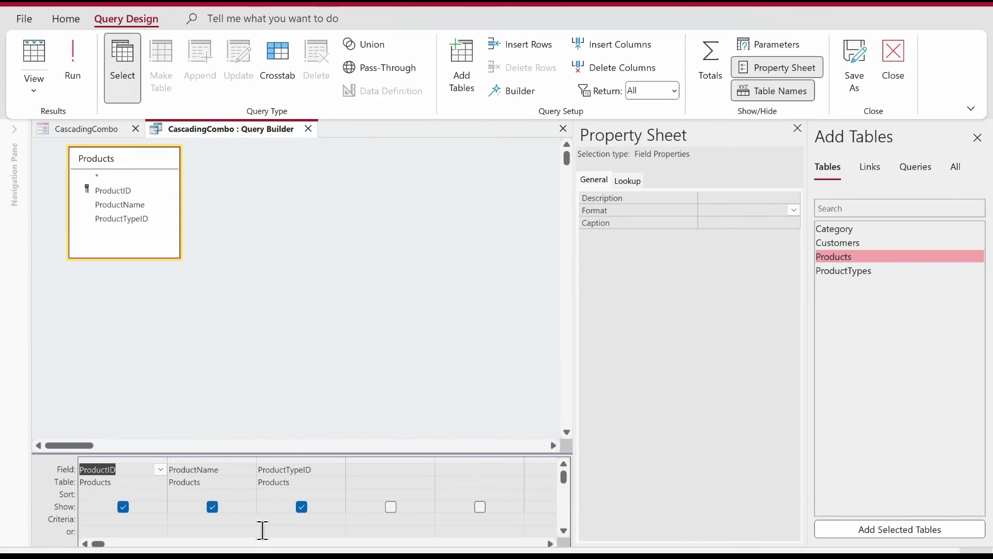
{"action": "left_click_drag", "start_coordinate": [280, 454], "coordinate": [277, 397]}
{"action": "left_click", "coordinate": [279, 450]}
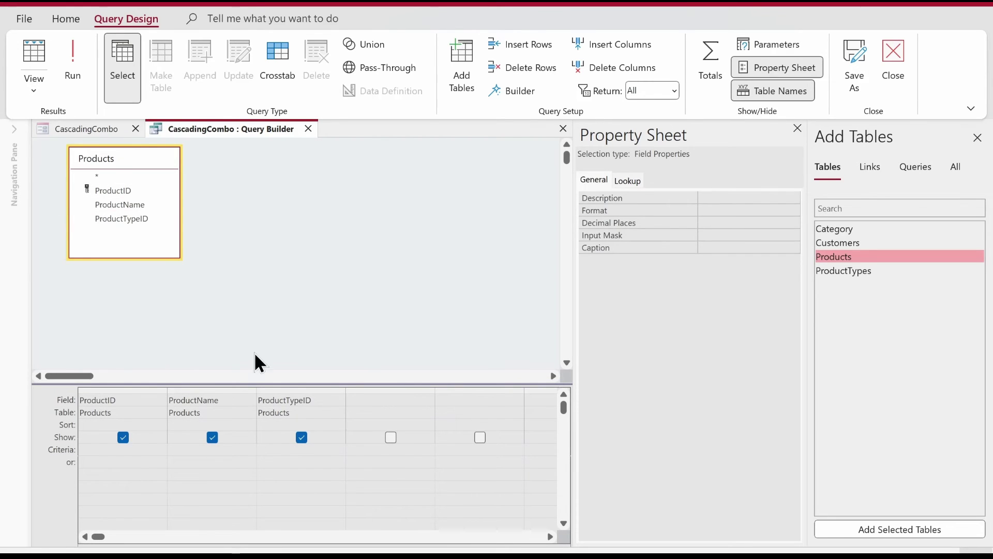
{"action": "type", "text": "forms!"}
{"action": "type", "text": "!"}
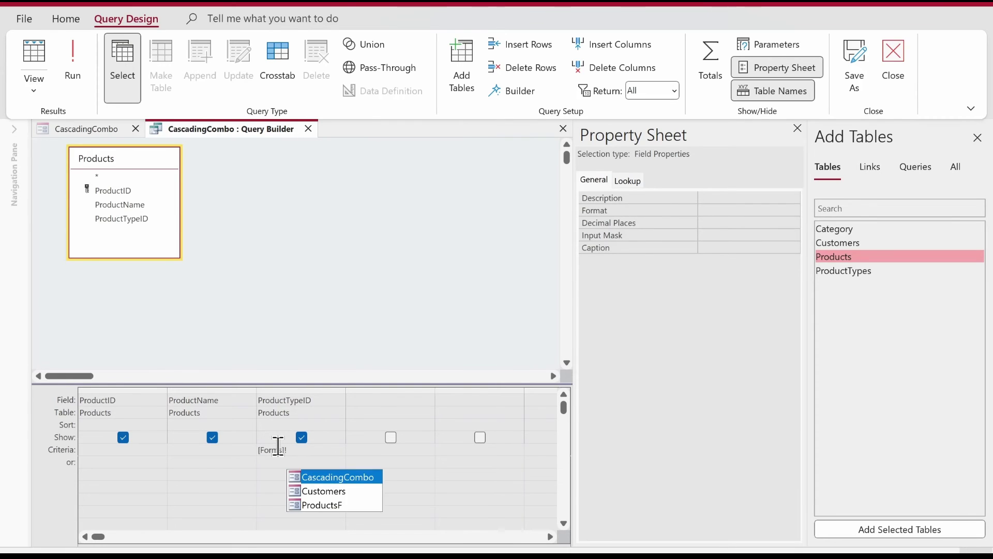
{"action": "type", "text": "[Ca"}
{"action": "key", "text": "Tab"}
{"action": "type", "text": "!"}
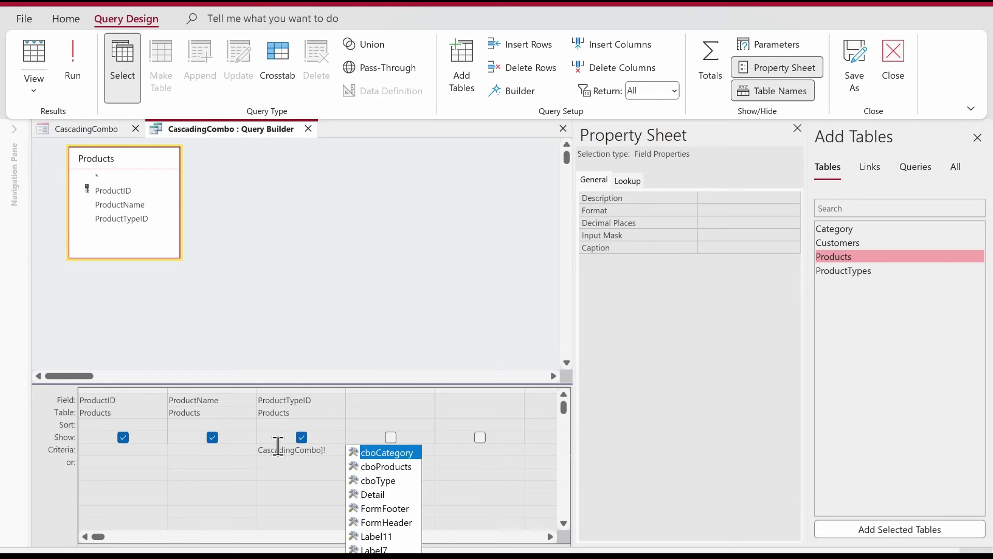
{"action": "key", "text": "Down"}
{"action": "key", "text": "Down"}
{"action": "key", "text": "Tab"}
{"action": "key", "text": "Return"}
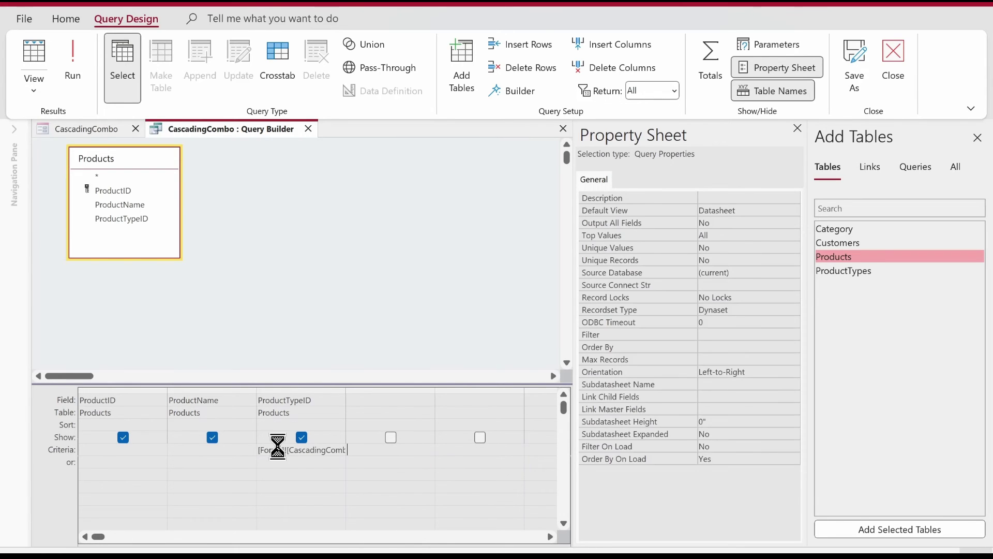
Save the Product query, run the form, and choose Electronics as the category.
{"action": "left_click", "coordinate": [308, 129]}
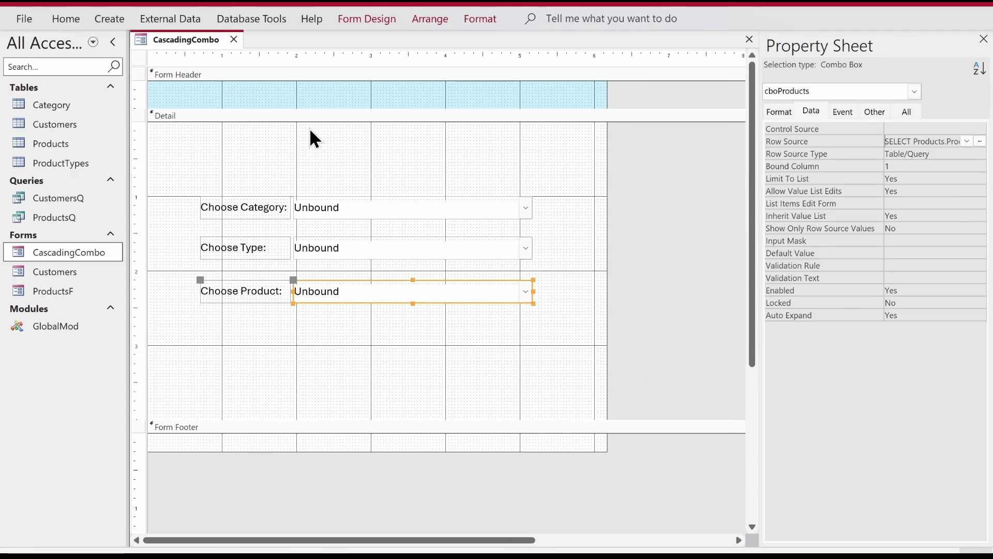
{"action": "right_click", "coordinate": [193, 41]}
{"action": "left_click", "coordinate": [238, 126]}
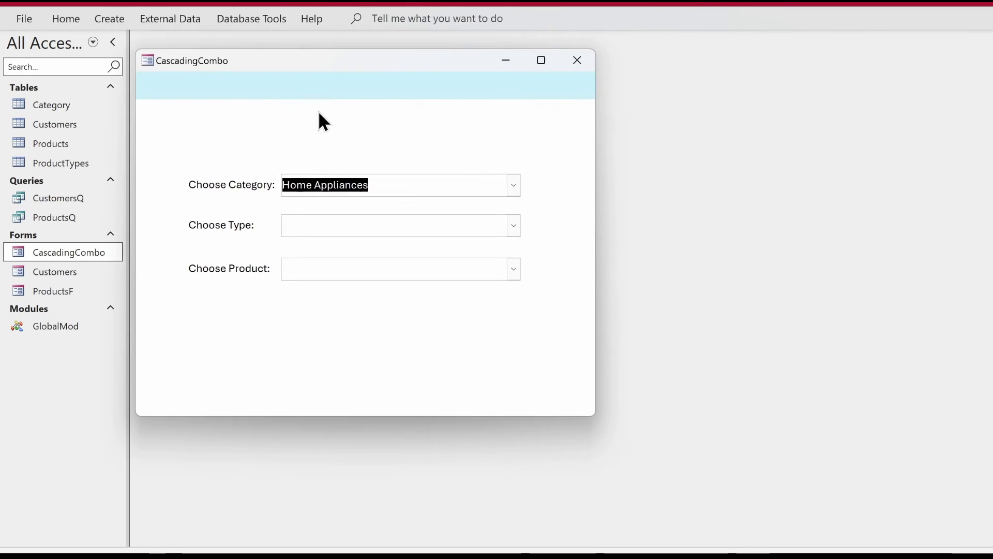
{"action": "left_click", "coordinate": [515, 226]}
{"action": "left_click", "coordinate": [514, 185]}
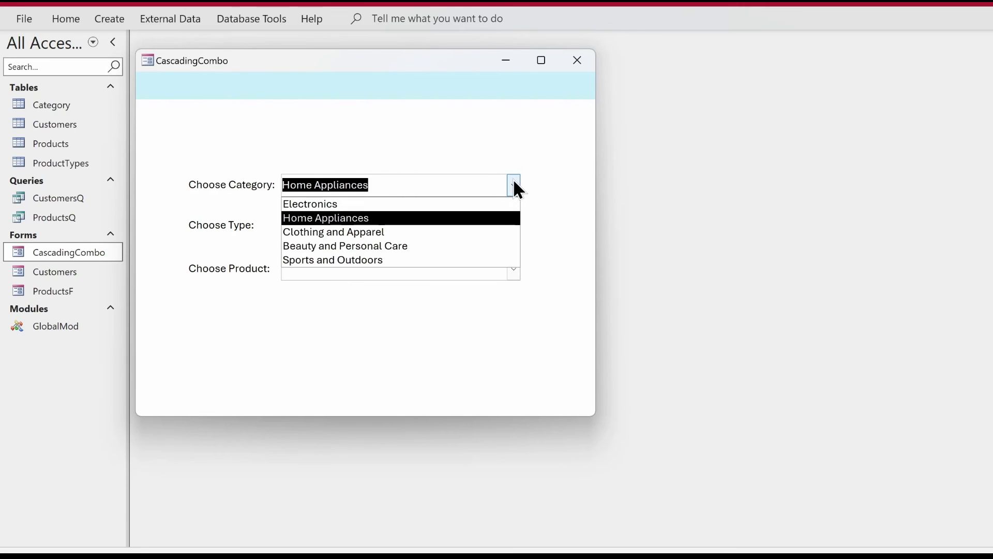
{"action": "left_click", "coordinate": [490, 205]}
Choose Smartphones, then change type to Laptops and see products still list phones.
{"action": "left_click", "coordinate": [514, 226]}
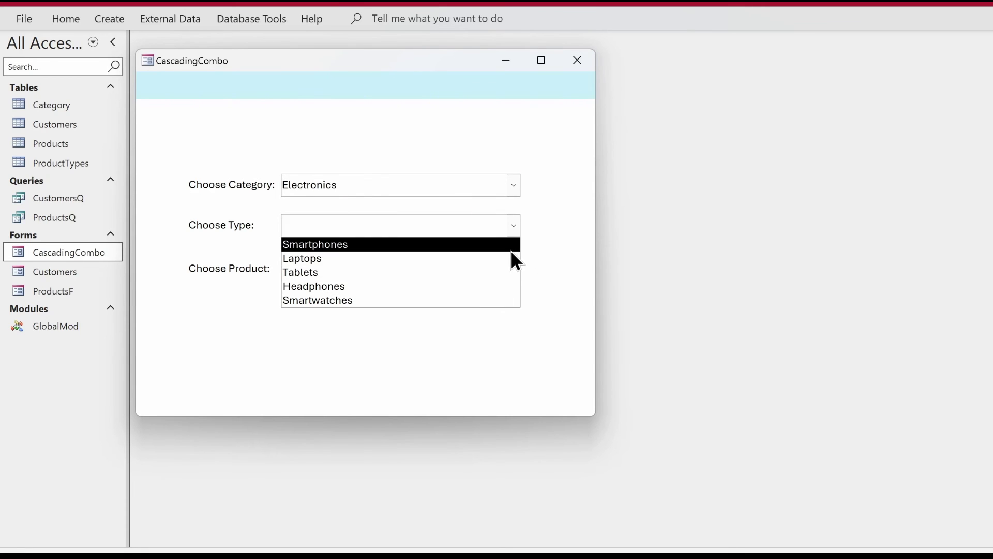
{"action": "left_click", "coordinate": [510, 249]}
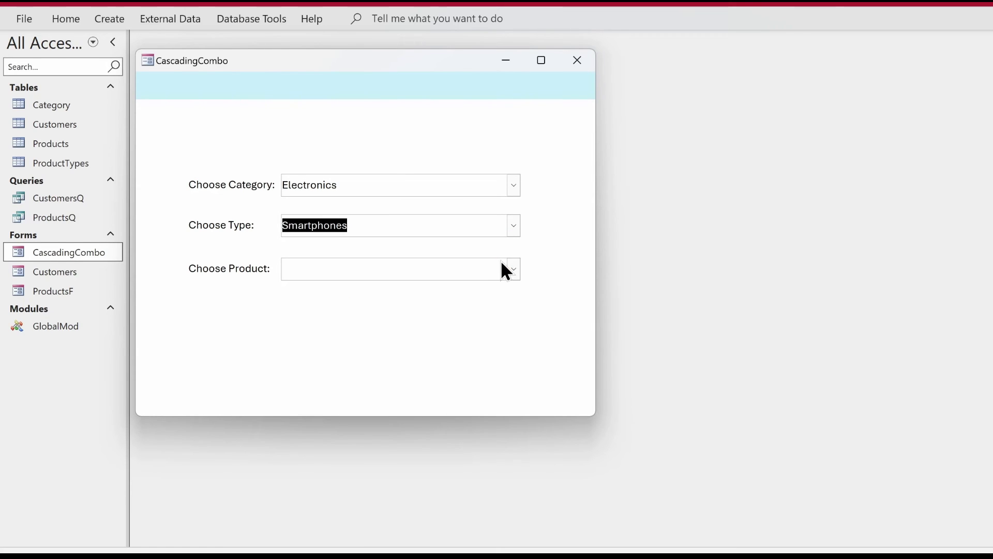
{"action": "left_click", "coordinate": [514, 268]}
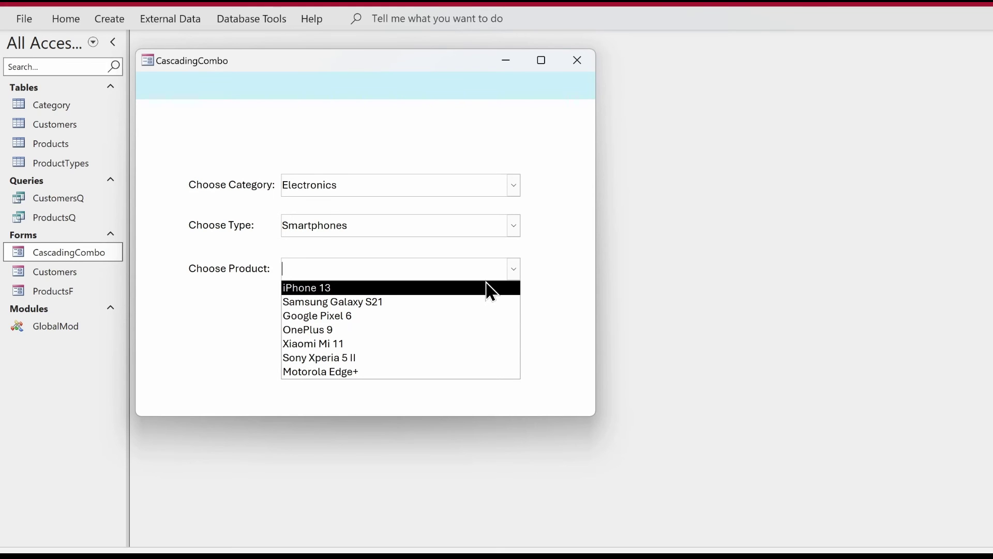
{"action": "left_click", "coordinate": [511, 224]}
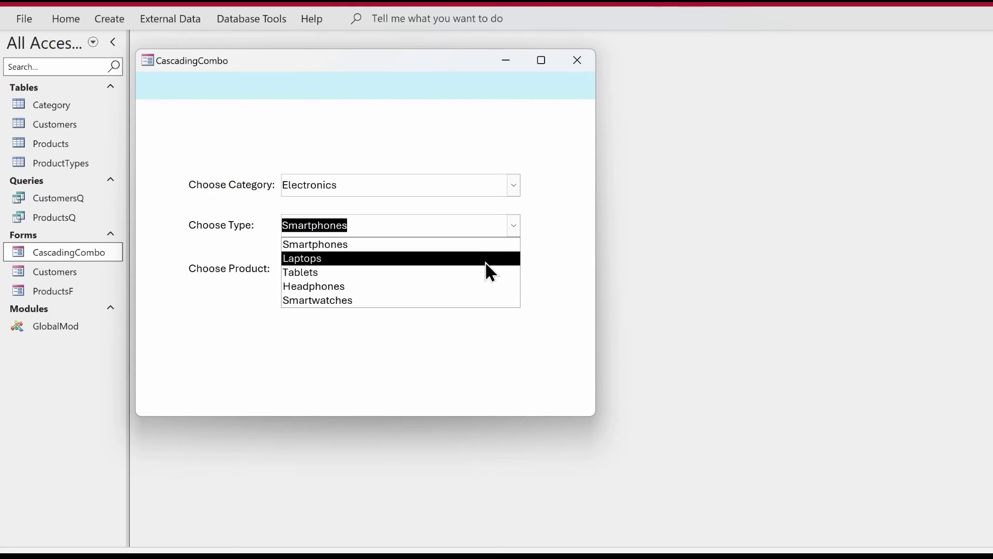
{"action": "left_click", "coordinate": [487, 260]}
{"action": "left_click", "coordinate": [515, 270]}
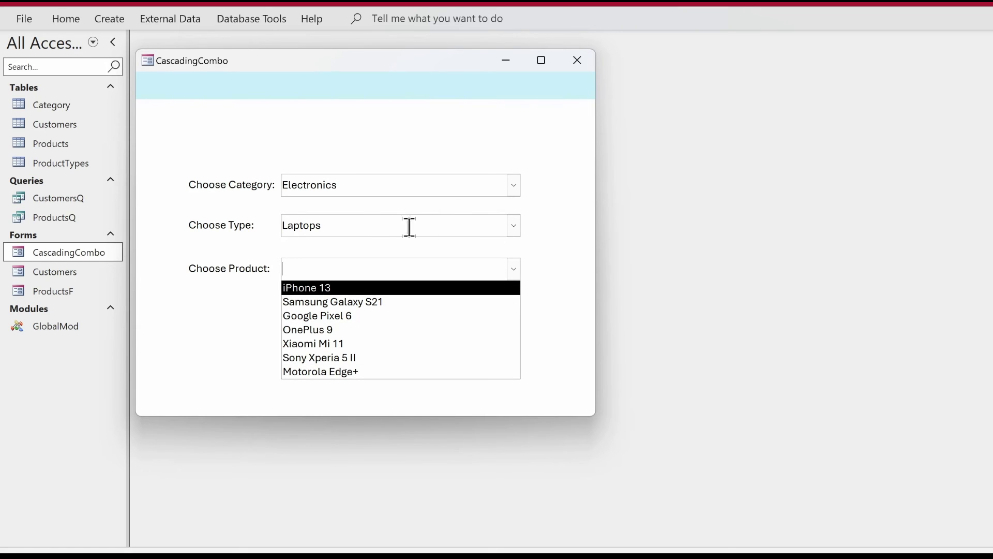
{"action": "left_click", "coordinate": [567, 203]}
In Design View, start a Code Builder handler for the Type box's After Update event.
{"action": "right_click", "coordinate": [567, 202]}
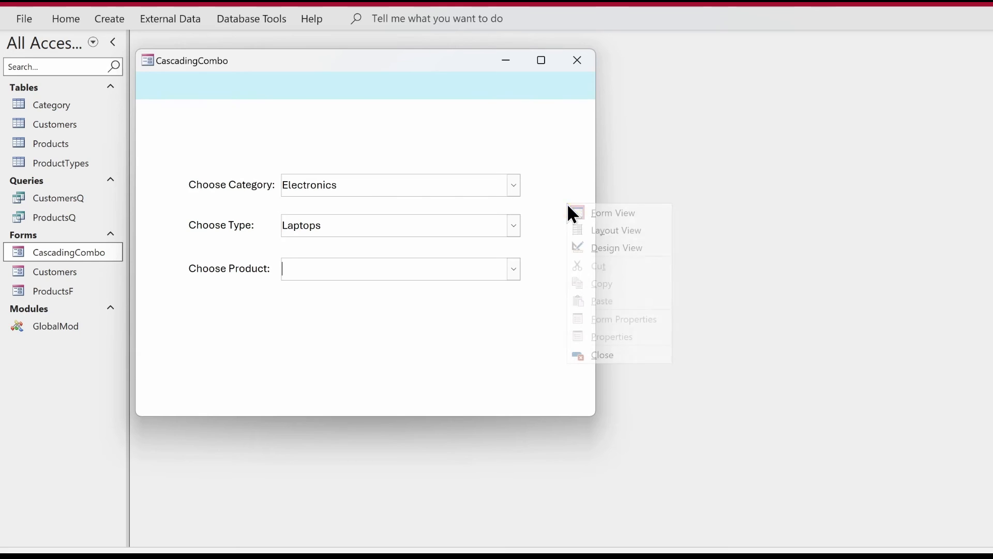
{"action": "left_click", "coordinate": [588, 247]}
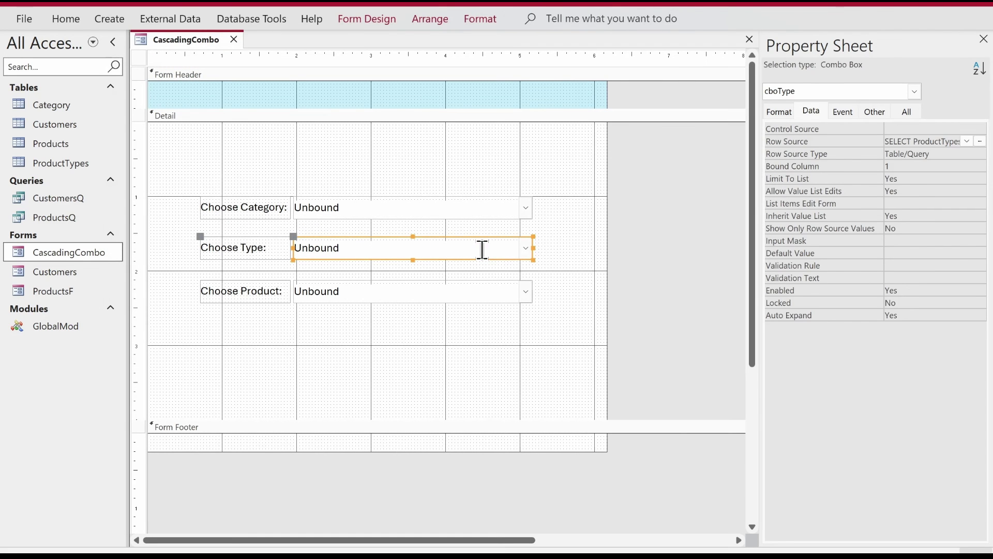
{"action": "left_click", "coordinate": [844, 112]}
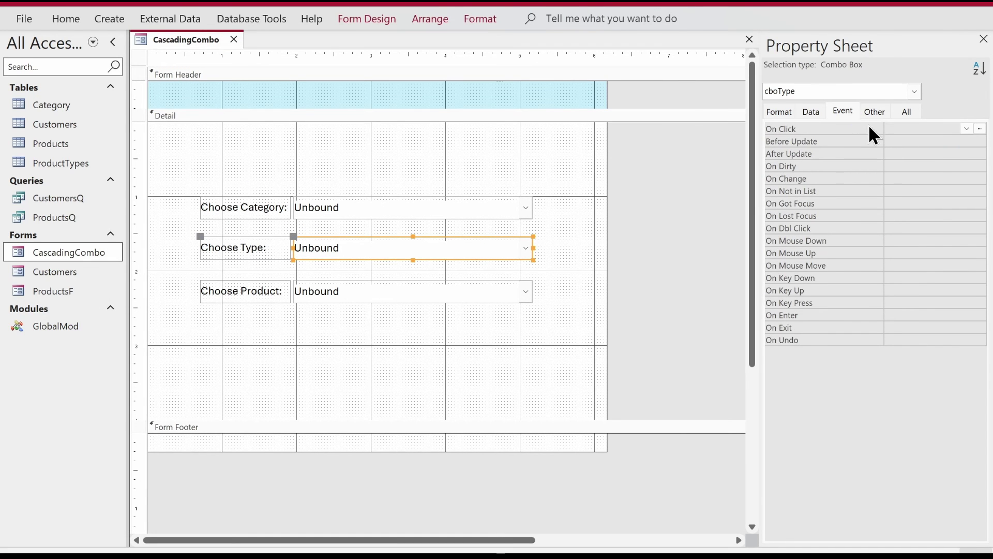
{"action": "left_click", "coordinate": [901, 154]}
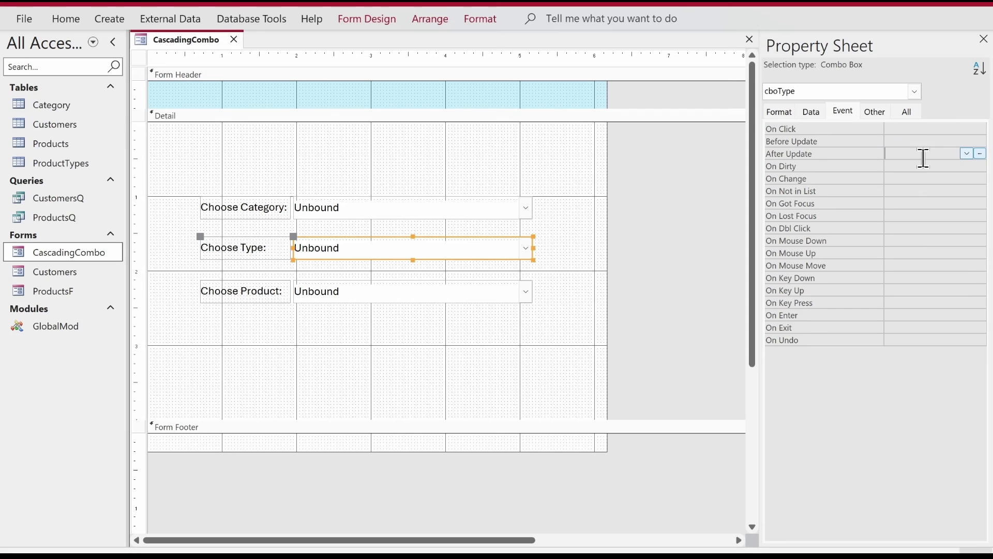
{"action": "left_click", "coordinate": [980, 153]}
{"action": "double_click", "coordinate": [433, 143]}
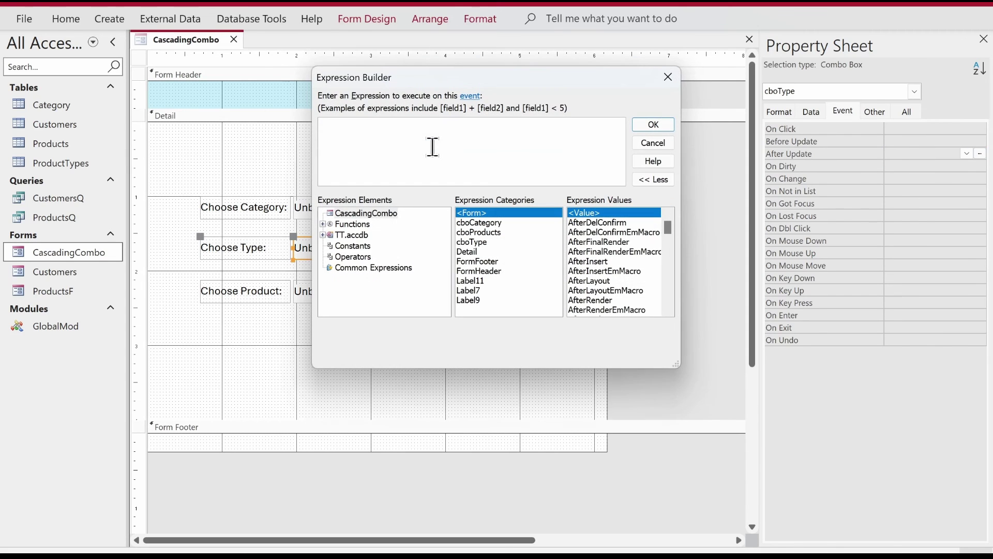
{"action": "left_click", "coordinate": [668, 77]}
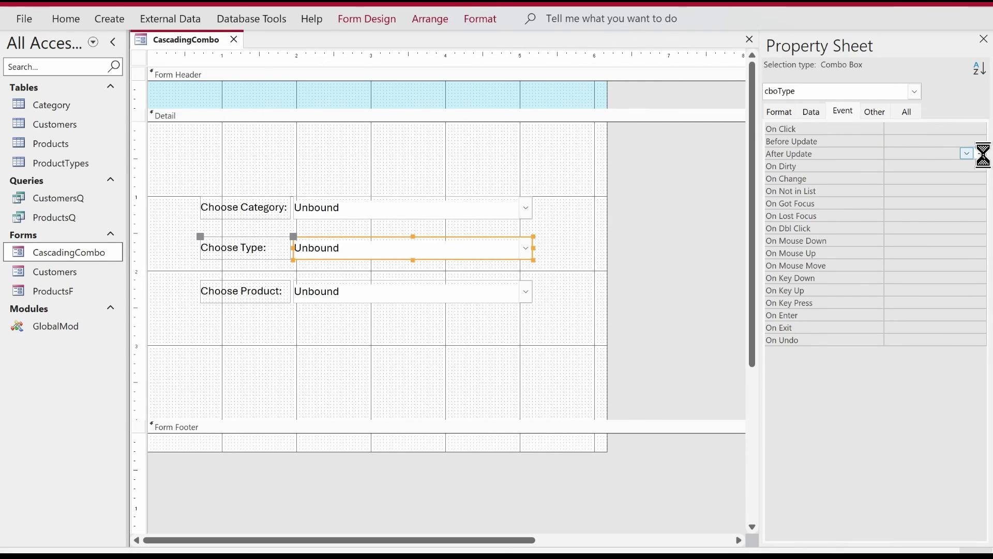
{"action": "left_click", "coordinate": [980, 153]}
{"action": "double_click", "coordinate": [448, 151]}
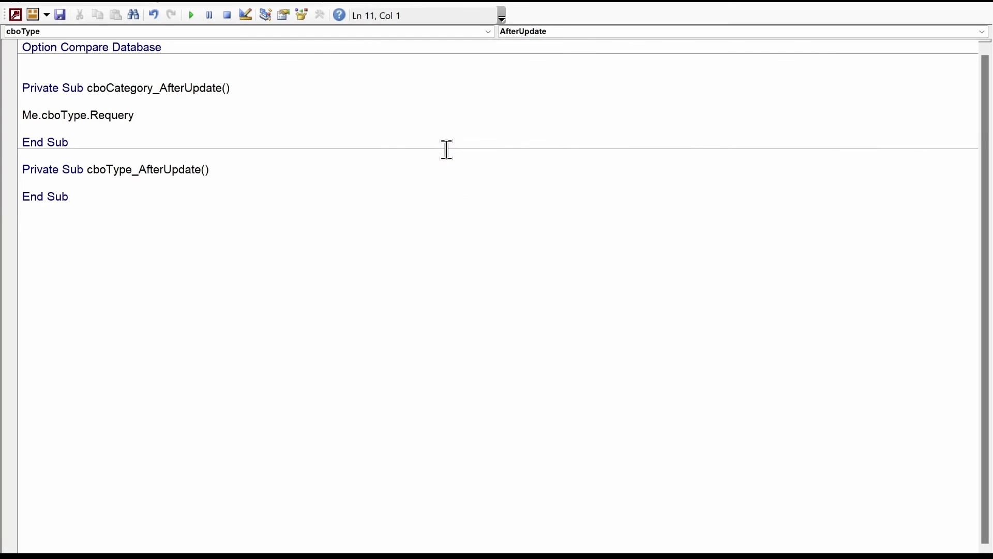
Write Me.cboProducts.Requery in cboType_AfterUpdate and return to Access.
{"action": "key", "text": "Return"}
{"action": "type", "text": "me."}
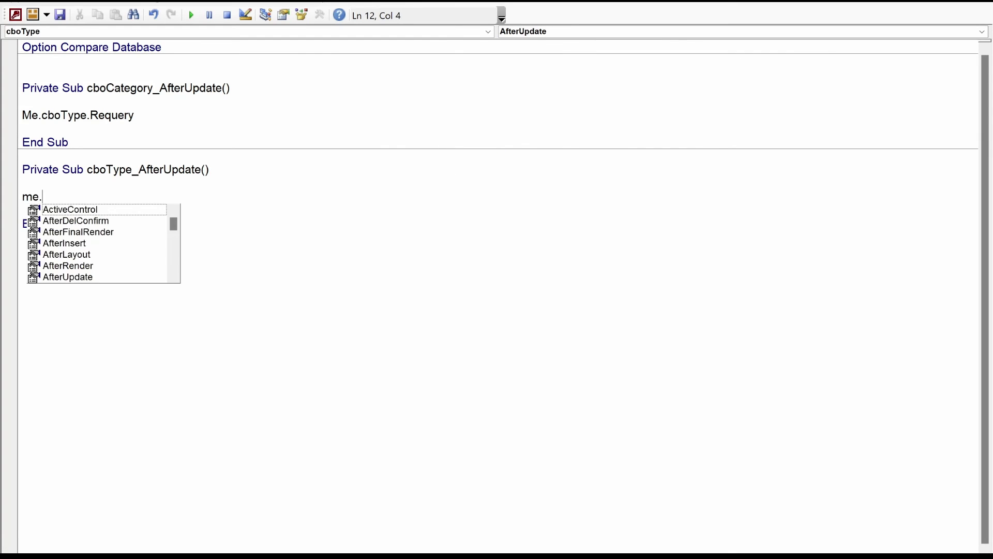
{"action": "type", "text": "produ"}
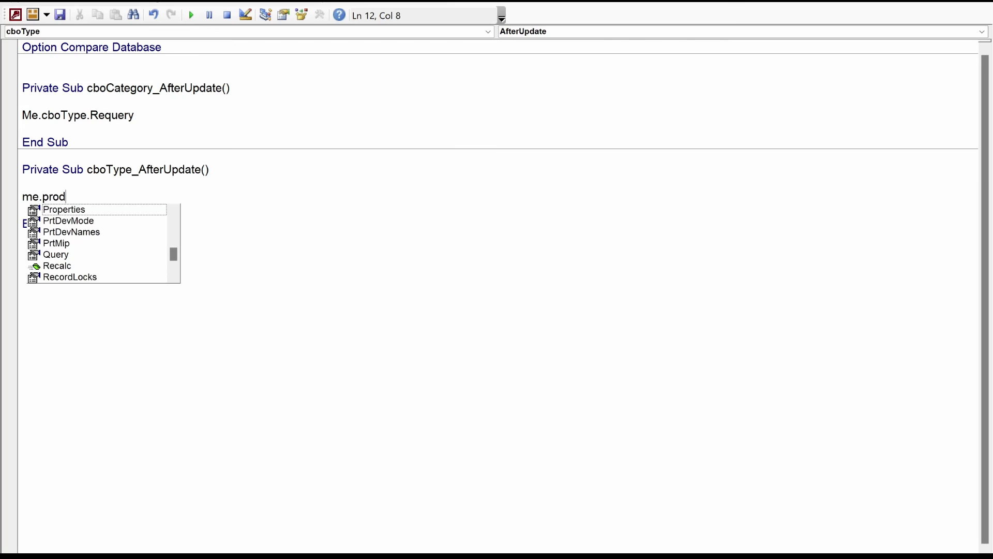
{"action": "key", "text": "BackSpace"}
{"action": "key", "text": "BackSpace"}
{"action": "key", "text": "BackSpace"}
{"action": "key", "text": "BackSpace"}
{"action": "key", "text": "BackSpace"}
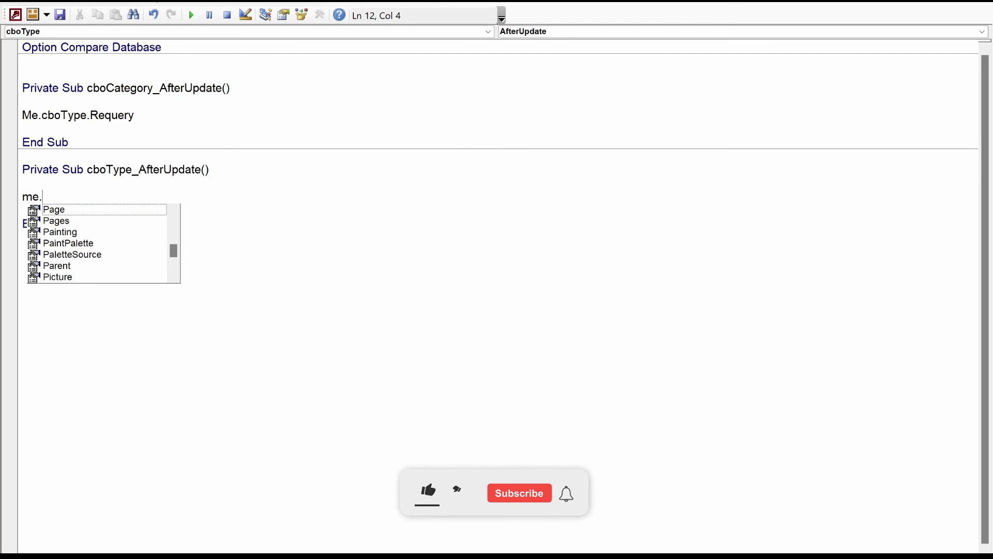
{"action": "type", "text": "cbop"}
{"action": "key", "text": "Tab"}
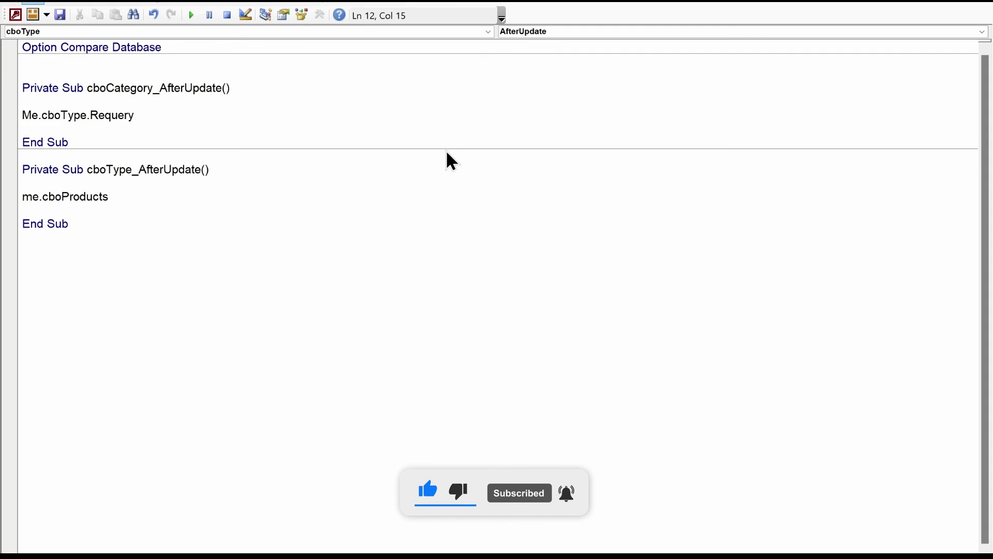
{"action": "left_click", "coordinate": [331, 184]}
{"action": "left_click", "coordinate": [150, 204]}
{"action": "left_click", "coordinate": [113, 195]}
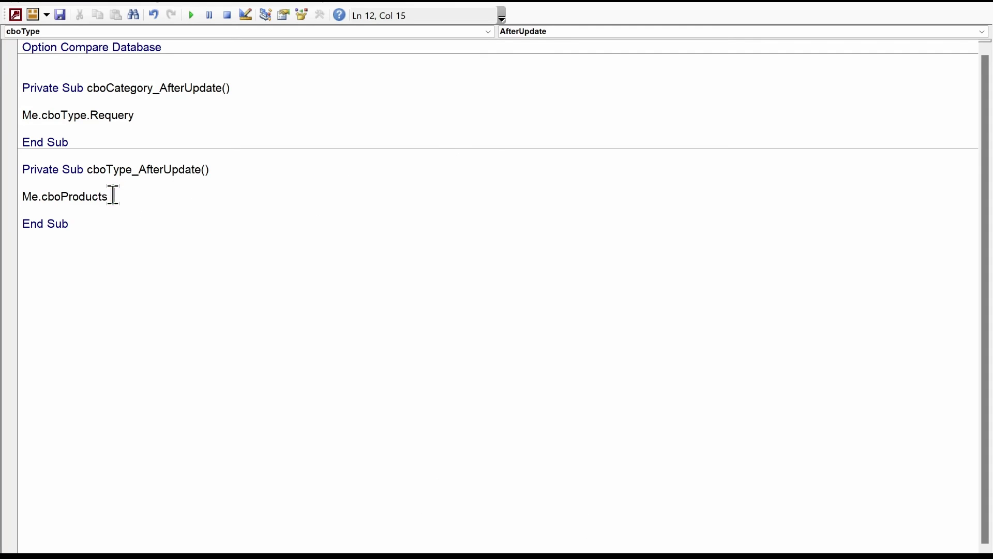
{"action": "type", "text": ".req"}
{"action": "key", "text": "ctrl+space"}
{"action": "left_click", "coordinate": [137, 168]}
{"action": "key", "text": "alt+F11"}
Run the form, pick Lenovo ThinkPad X1 Carbon under Laptops, then OnePlus 9 under Smartphones.
{"action": "right_click", "coordinate": [197, 37]}
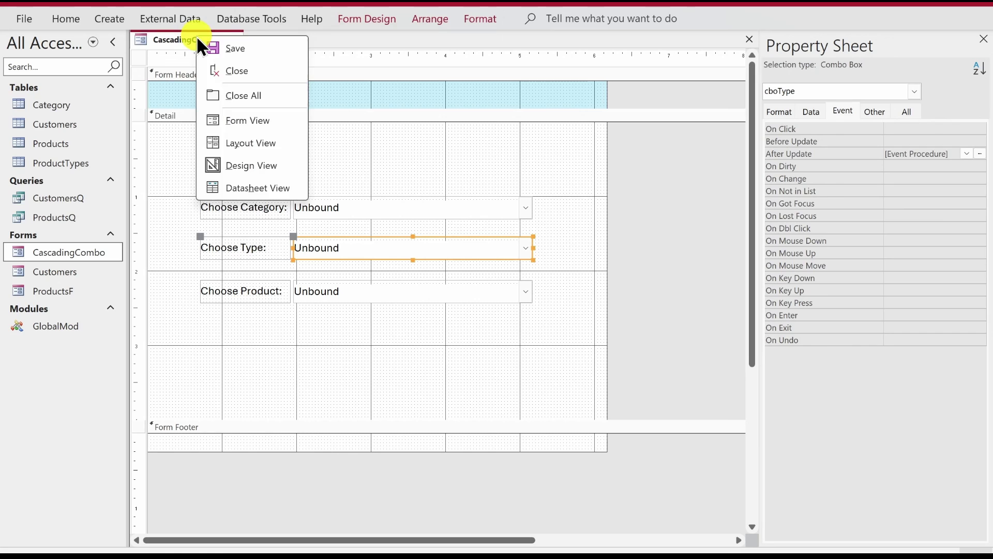
{"action": "right_click", "coordinate": [204, 39]}
{"action": "left_click", "coordinate": [233, 124]}
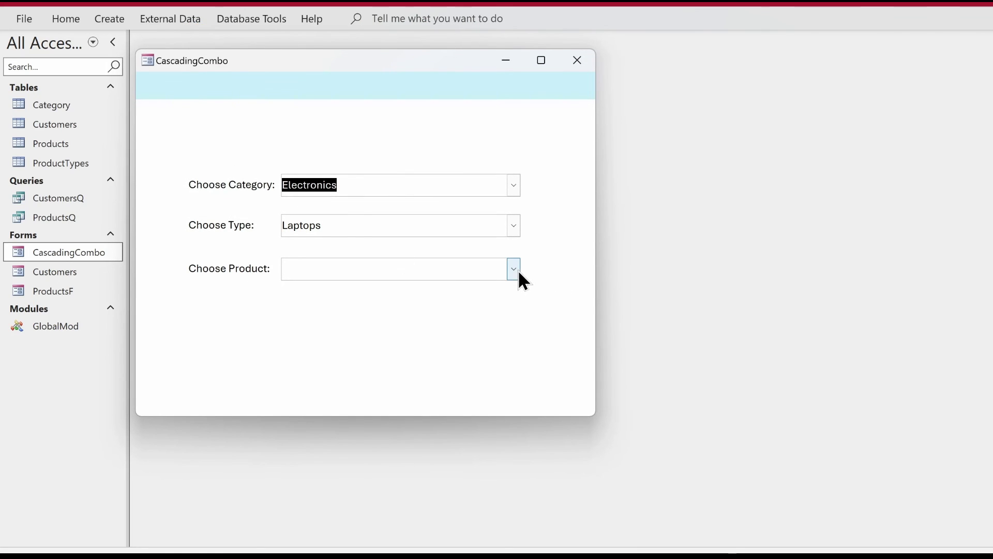
{"action": "left_click", "coordinate": [515, 269]}
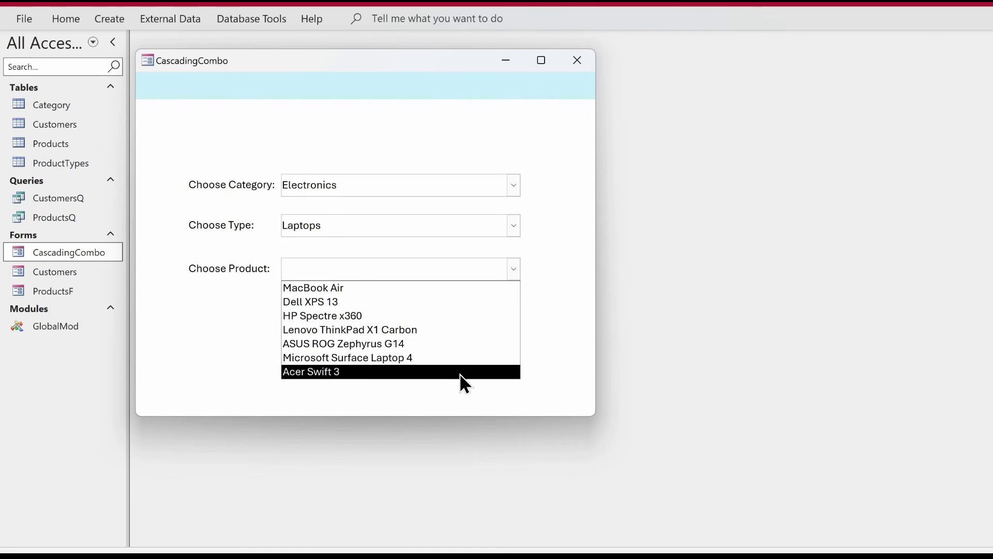
{"action": "left_click", "coordinate": [472, 330]}
{"action": "left_click", "coordinate": [513, 226]}
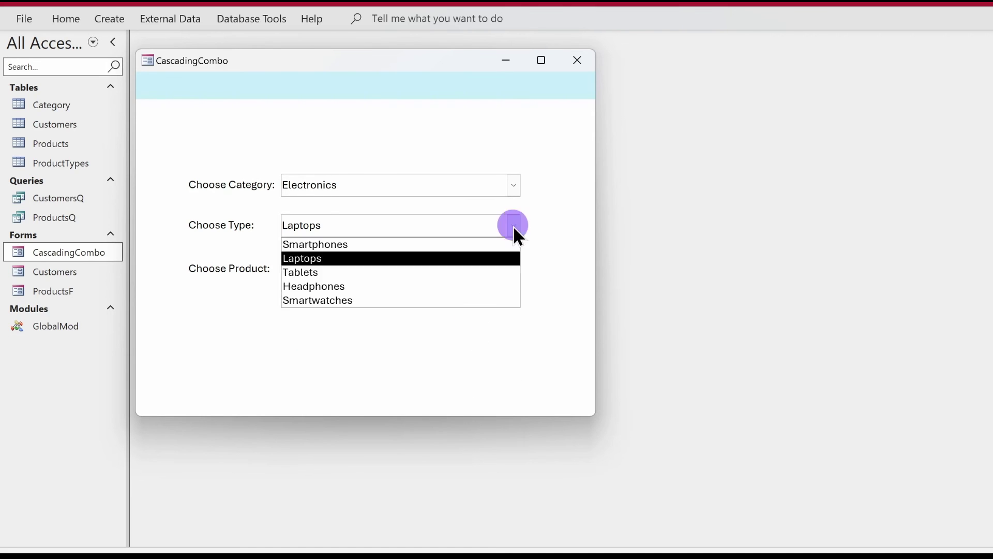
{"action": "left_click", "coordinate": [486, 245]}
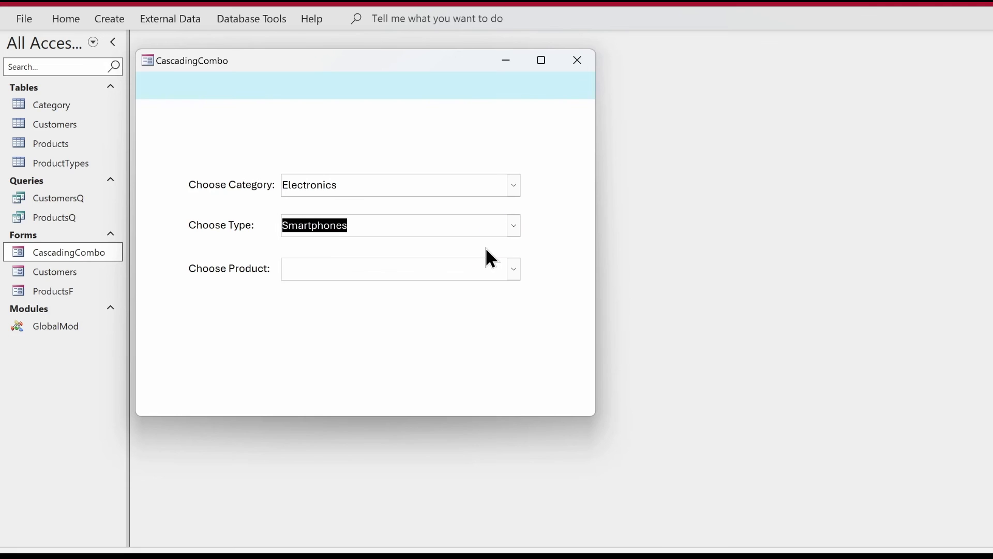
{"action": "left_click", "coordinate": [514, 268]}
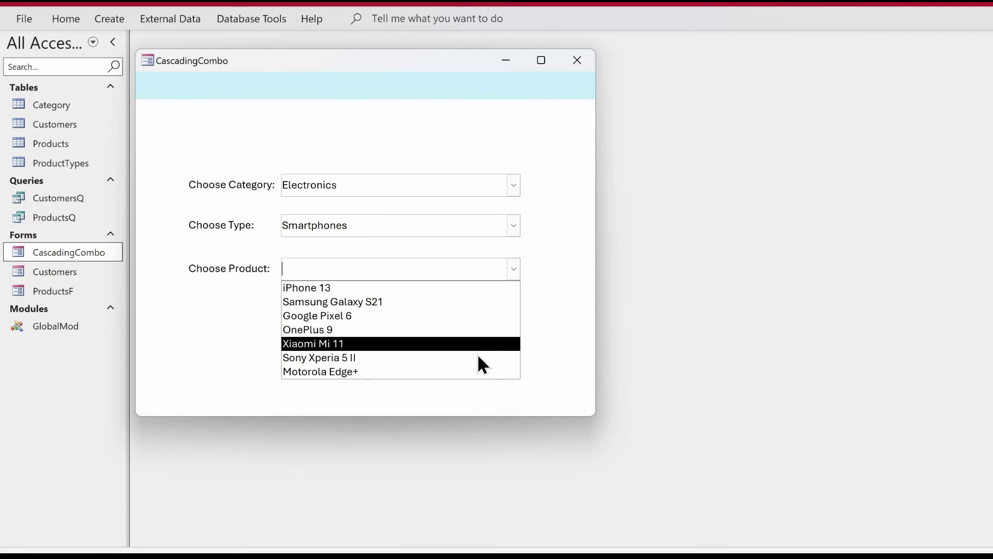
{"action": "left_click", "coordinate": [478, 331]}
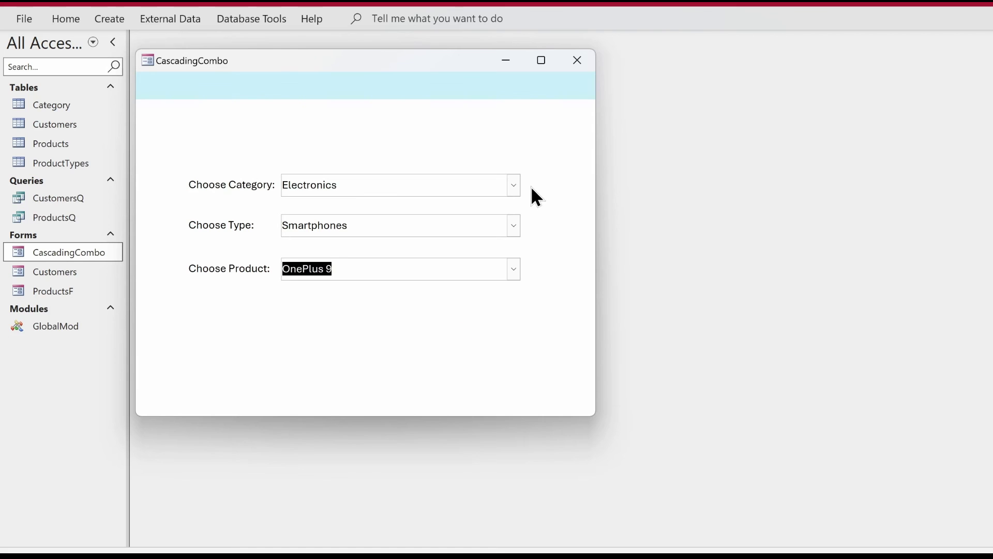
Choose Home Appliances, Microwave Ovens and Toshiba EM131A5C-BS in the three drop-downs.
{"action": "left_click", "coordinate": [517, 187]}
{"action": "left_click", "coordinate": [497, 218]}
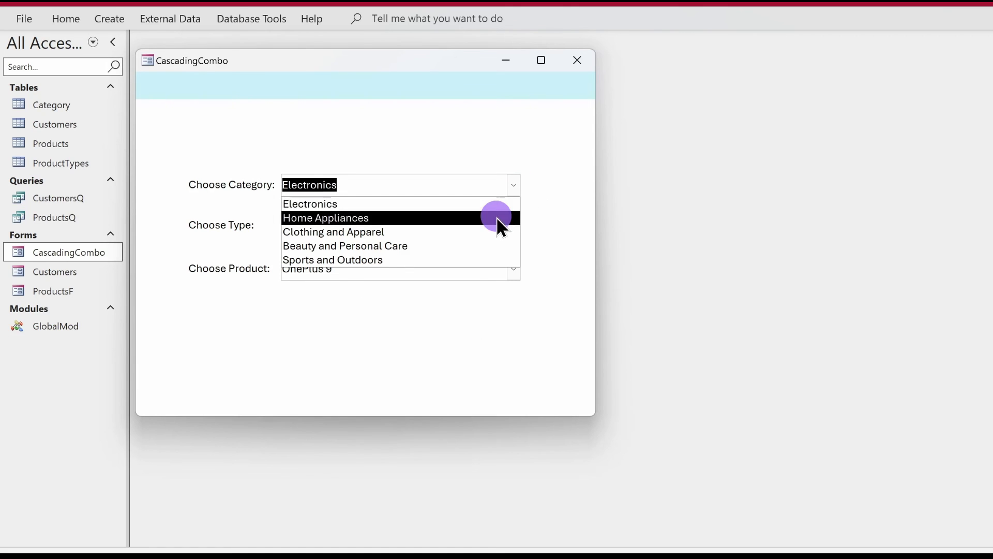
{"action": "left_click", "coordinate": [508, 226]}
{"action": "left_click", "coordinate": [471, 272]}
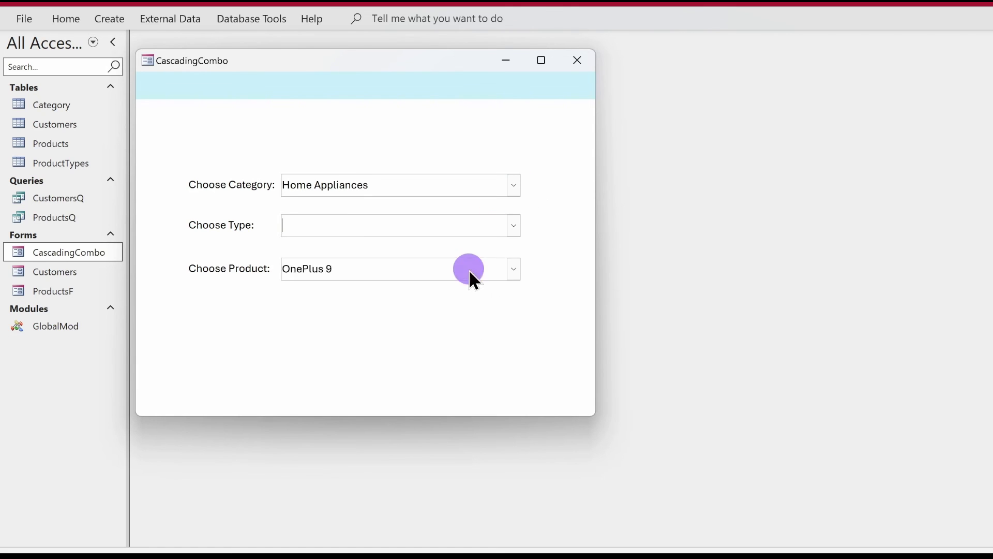
{"action": "left_click", "coordinate": [514, 270]}
{"action": "left_click", "coordinate": [479, 303]}
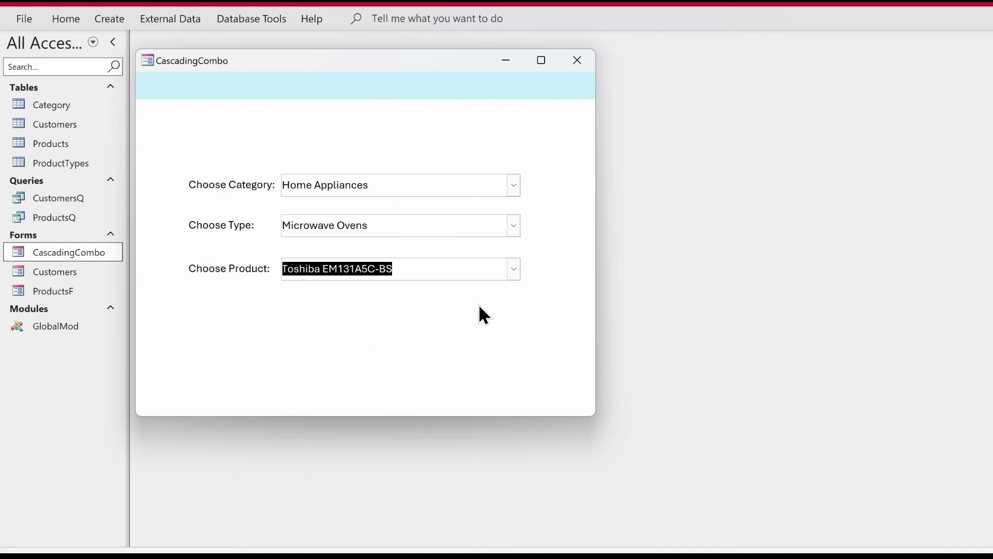